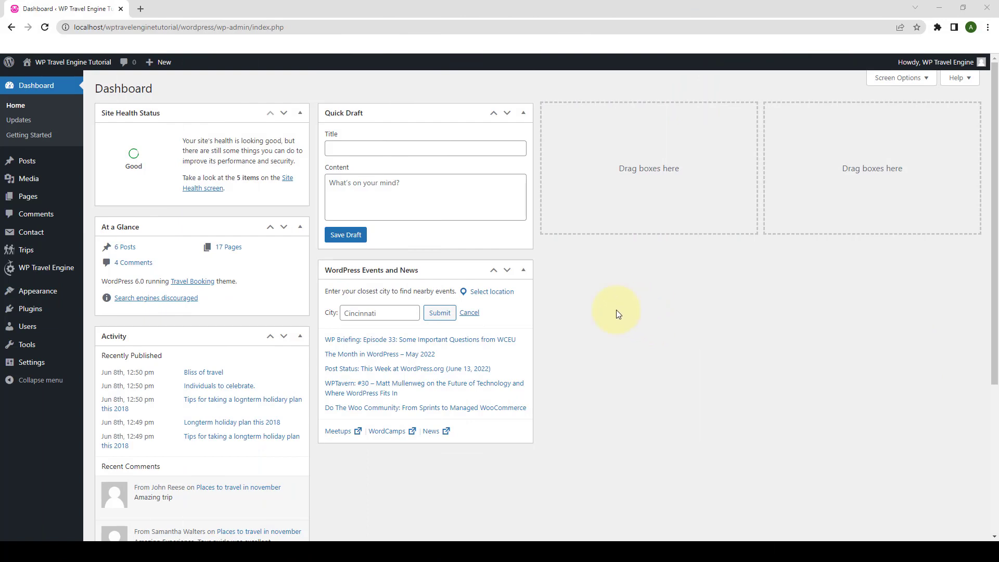
# Upload and install the WP Travel Engine - Trips Embedder plugin from its zip file.
pyautogui.moveTo(32, 310)
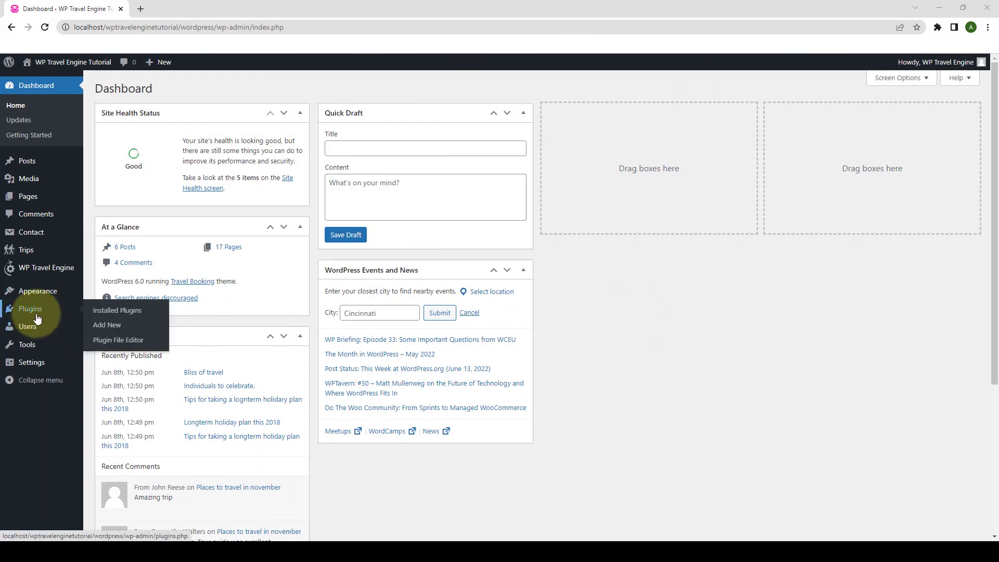
pyautogui.click(115, 331)
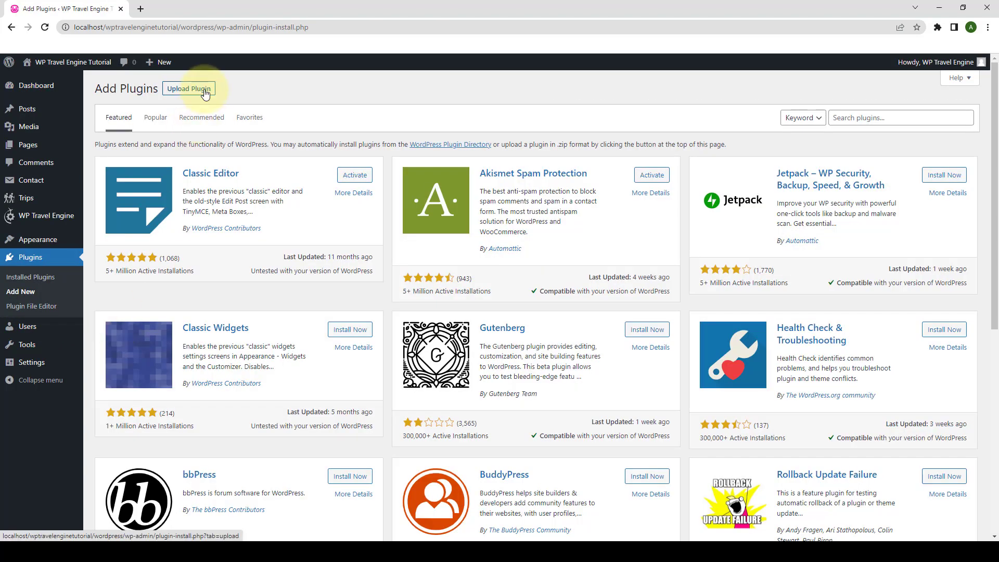
pyautogui.click(204, 90)
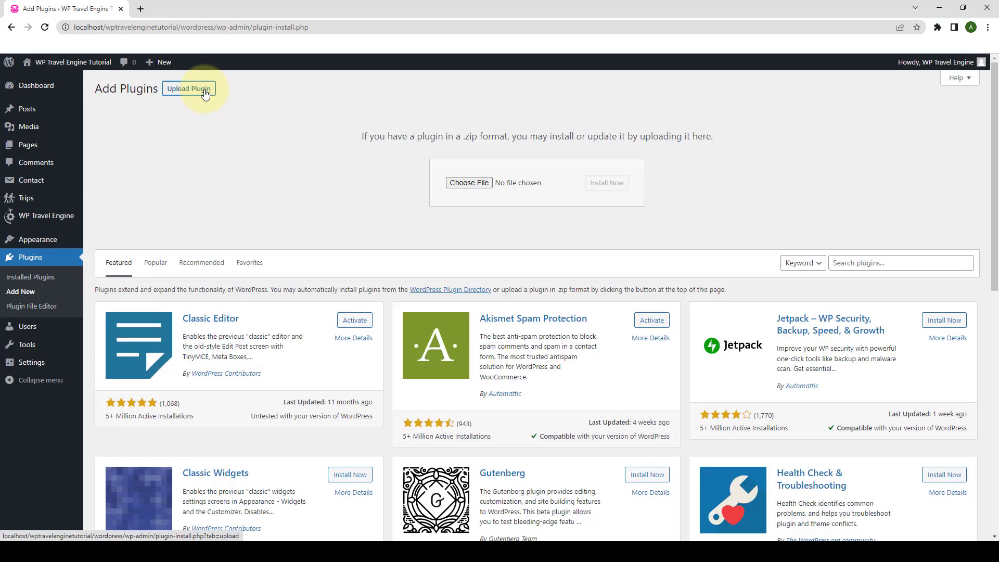
pyautogui.click(479, 186)
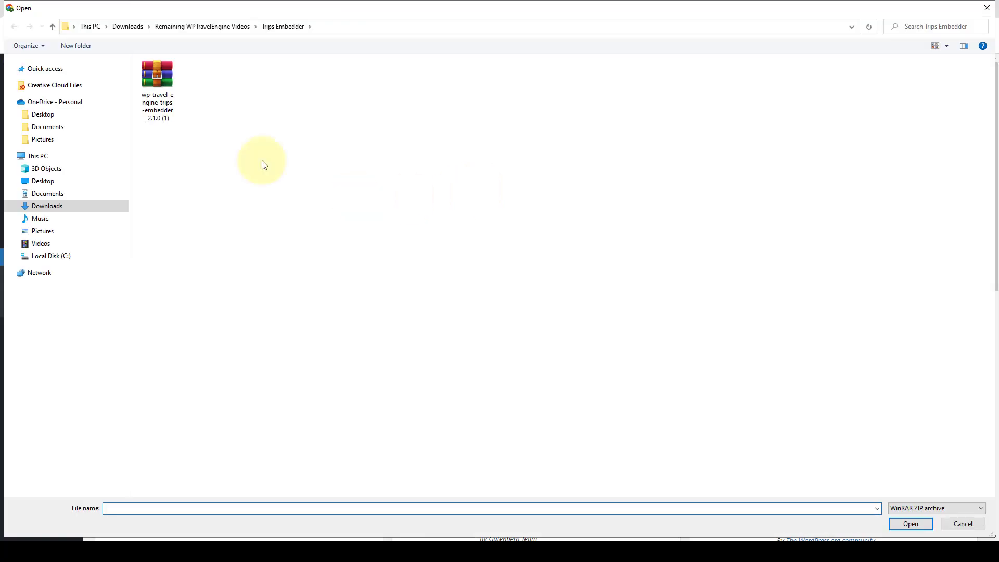
pyautogui.click(149, 99)
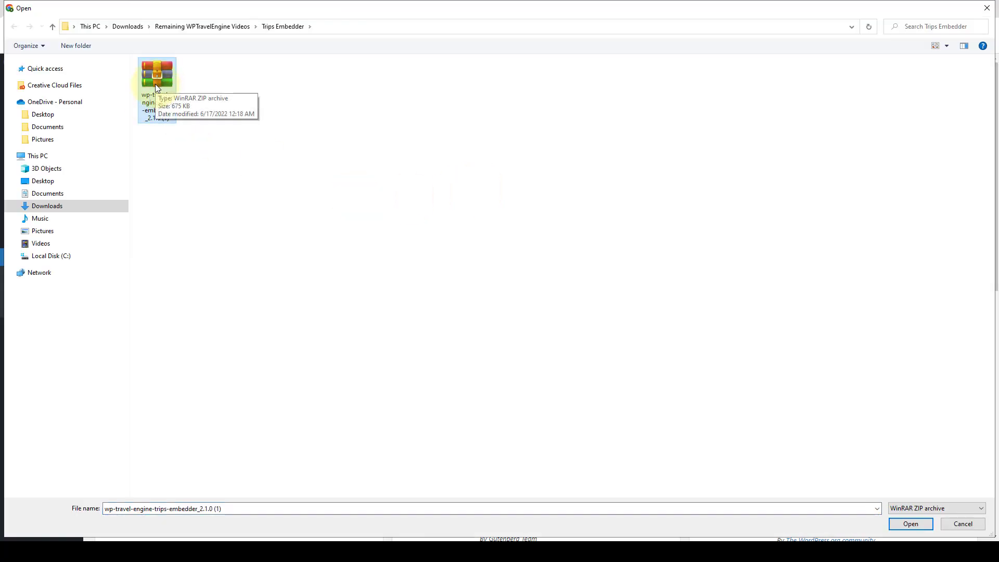
pyautogui.click(912, 524)
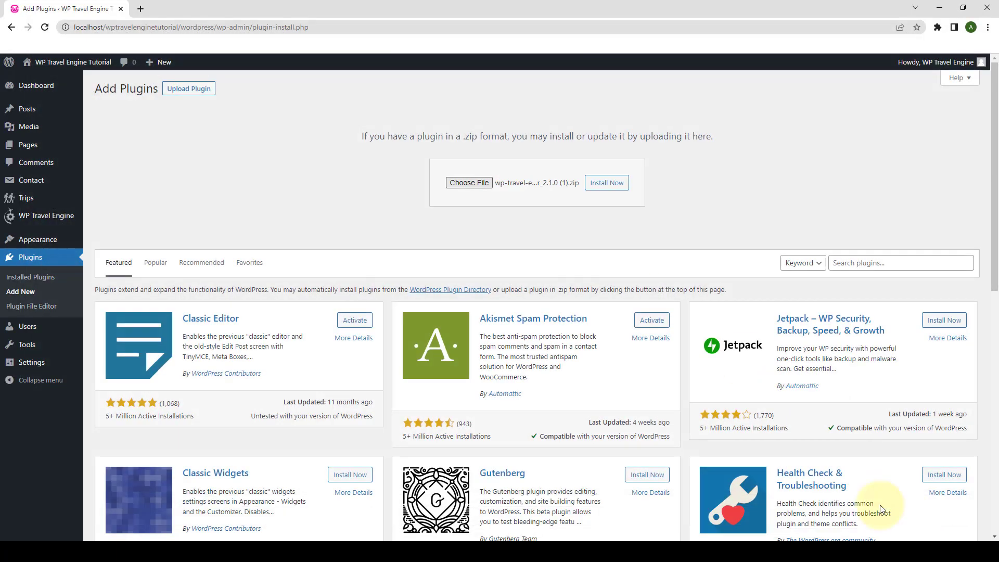
pyautogui.click(610, 183)
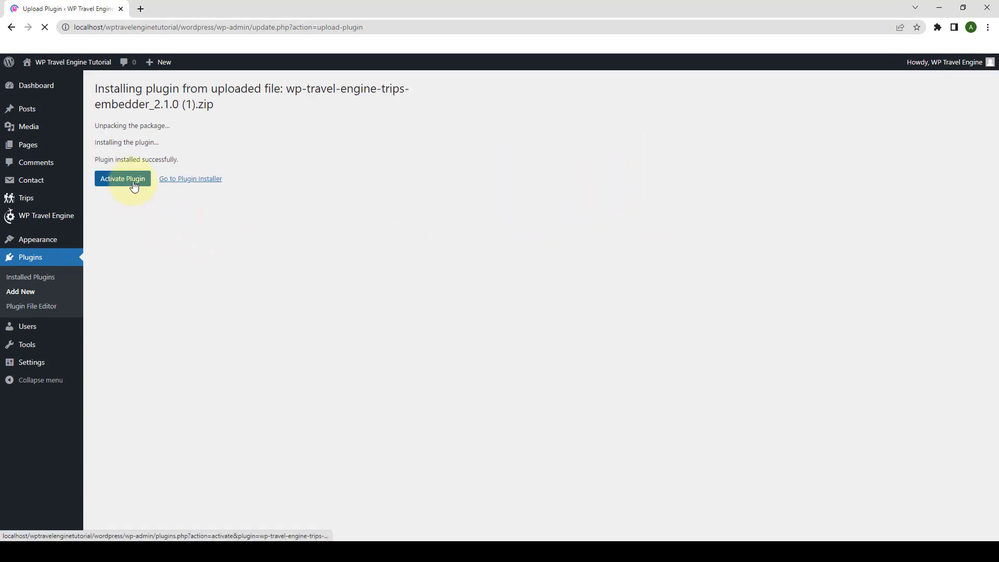
# Activate the Trips Embedder plugin and confirm it appears among Installed Plugins.
pyautogui.click(133, 182)
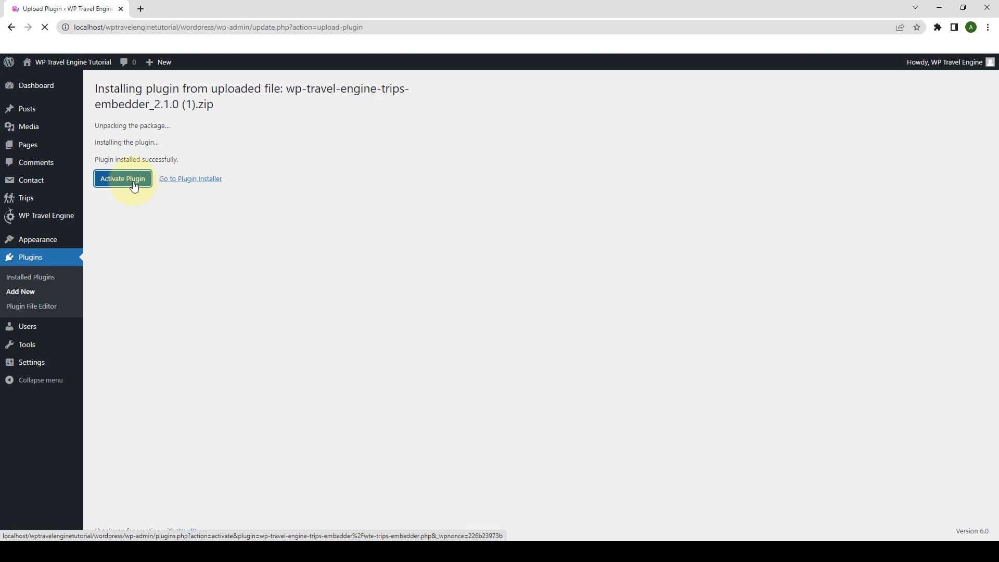
pyautogui.scroll(-7, 175, 327)
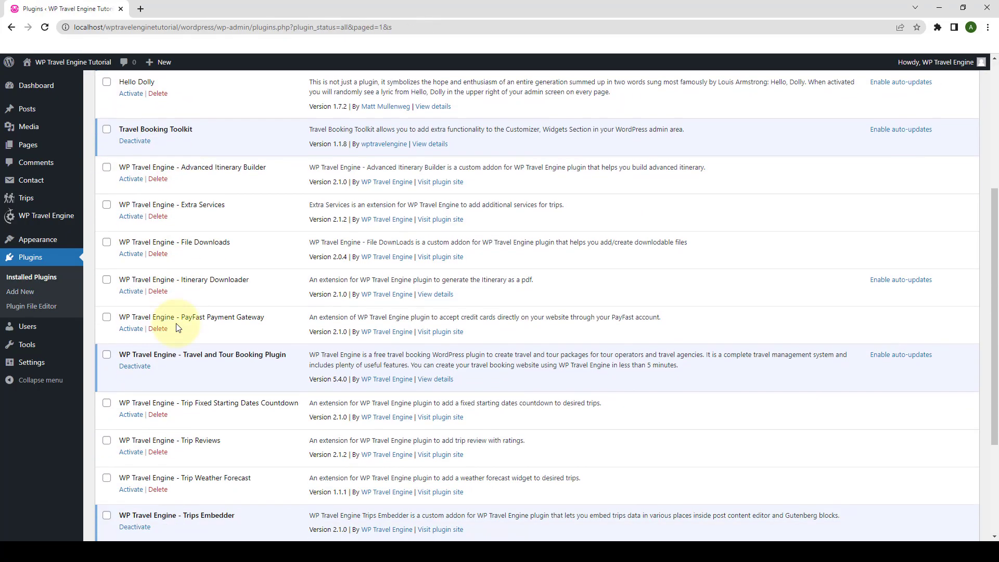
pyautogui.scroll(-1, 176, 328)
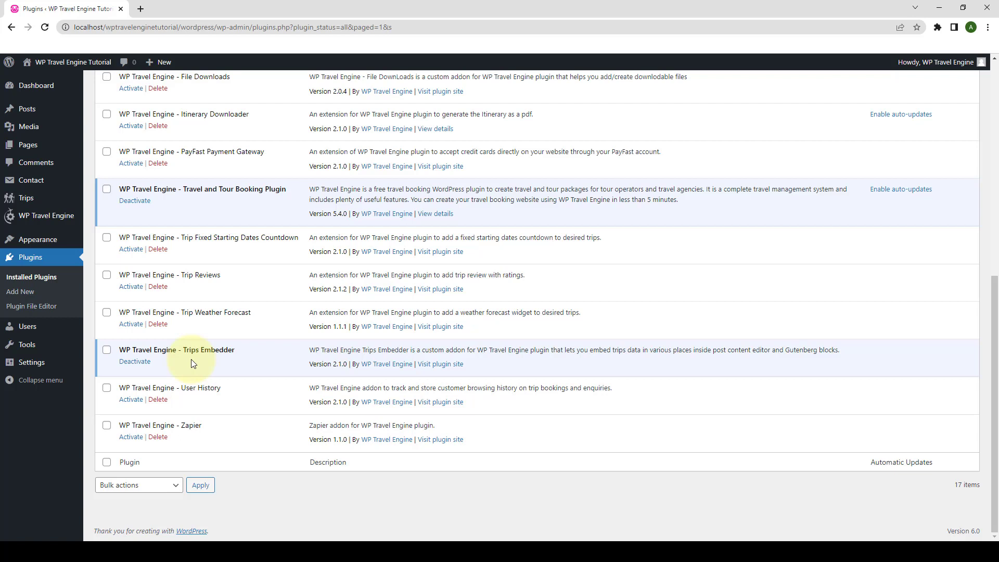
# Paste the Trips Embedder licence key on the Plugin License page, save it, and activate it.
pyautogui.moveTo(74, 220)
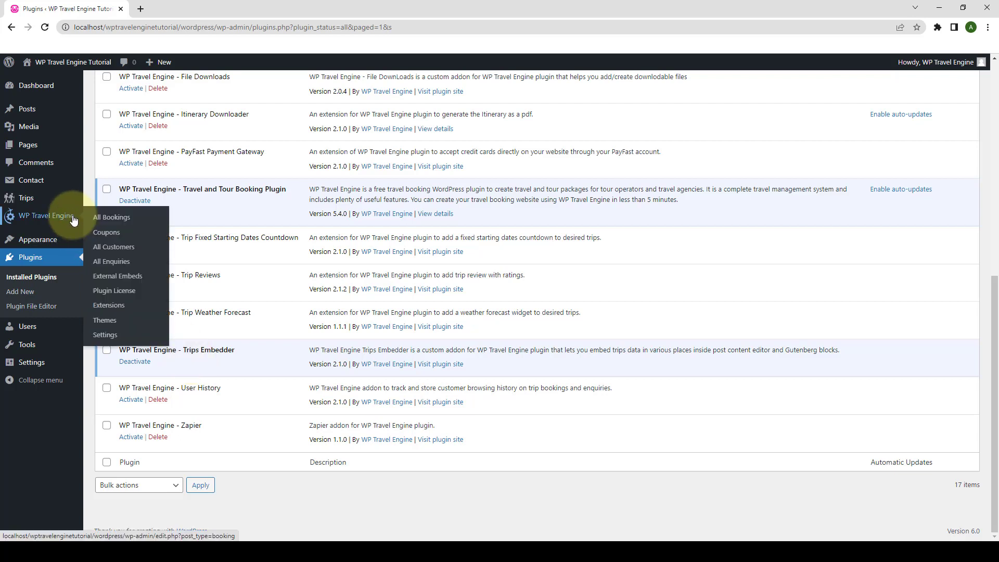
pyautogui.click(140, 293)
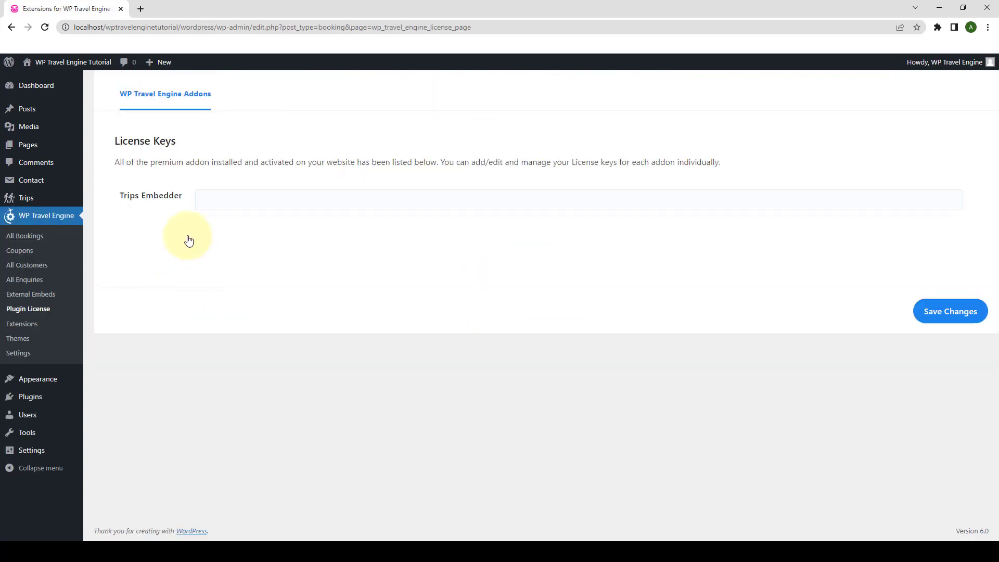
pyautogui.click(230, 206)
pyautogui.hotkey('ctrl', 'v')
pyautogui.click(948, 309)
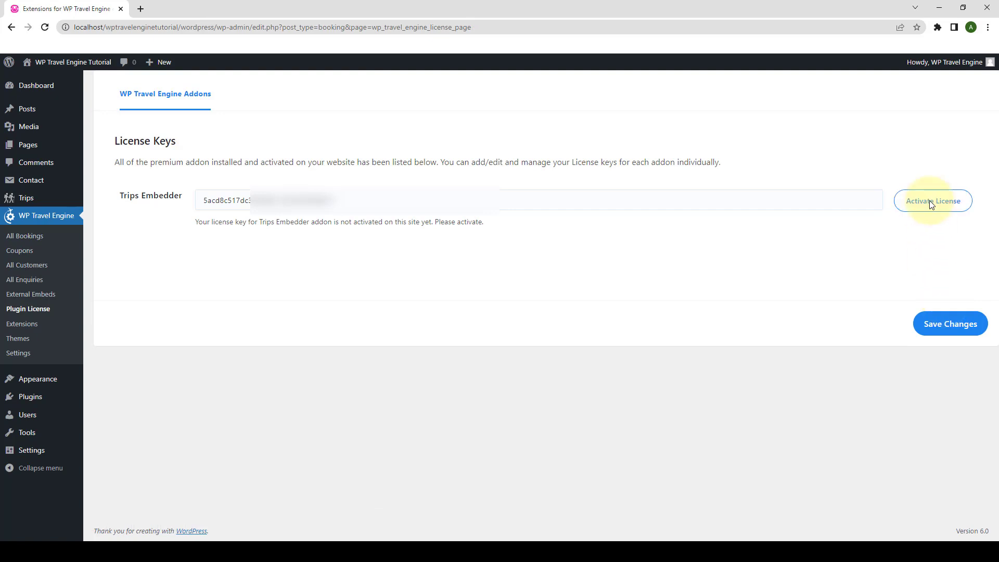
pyautogui.click(931, 206)
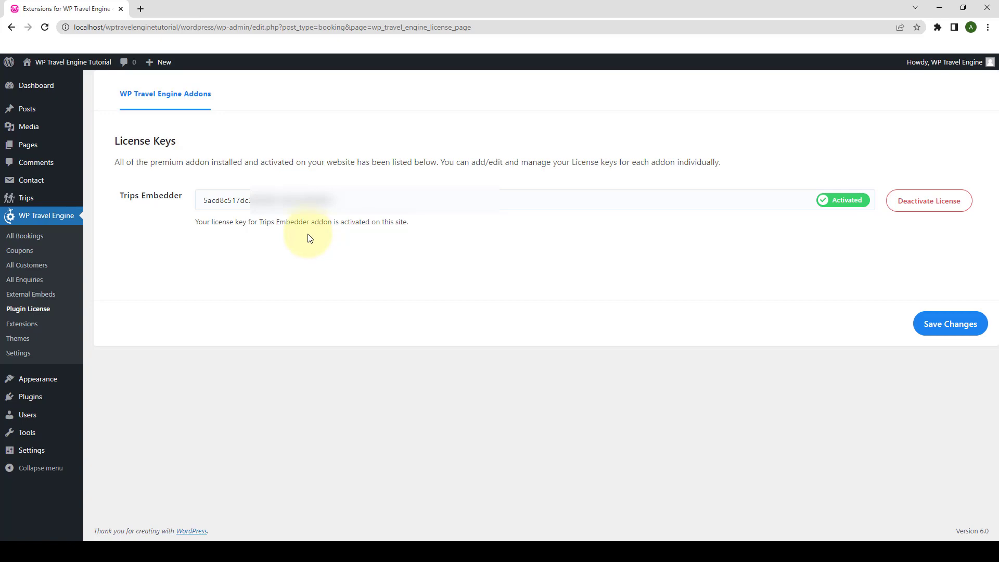
# Search the plugin directory for 'classic editor' and activate the Classic Editor plugin.
pyautogui.click(49, 404)
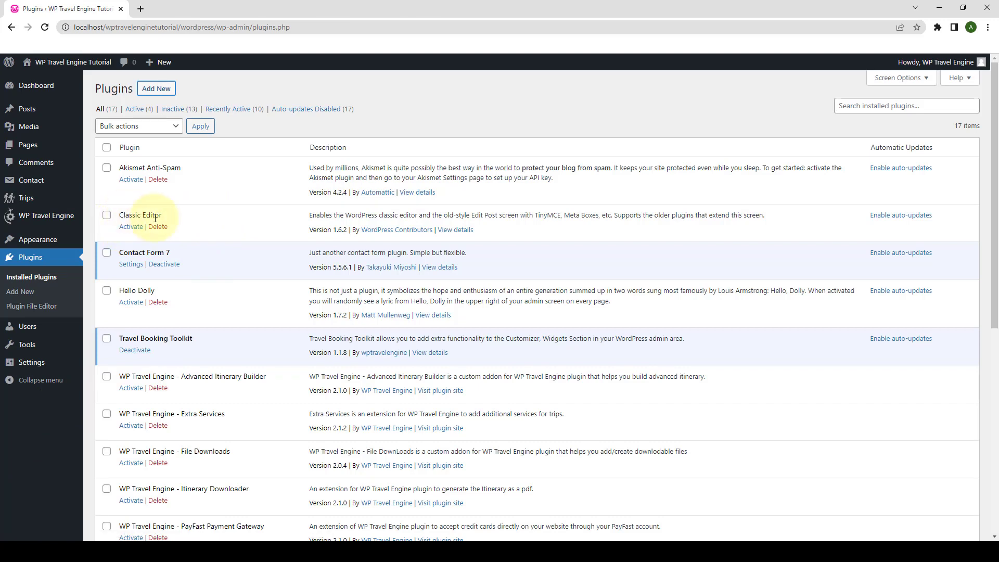
pyautogui.click(169, 92)
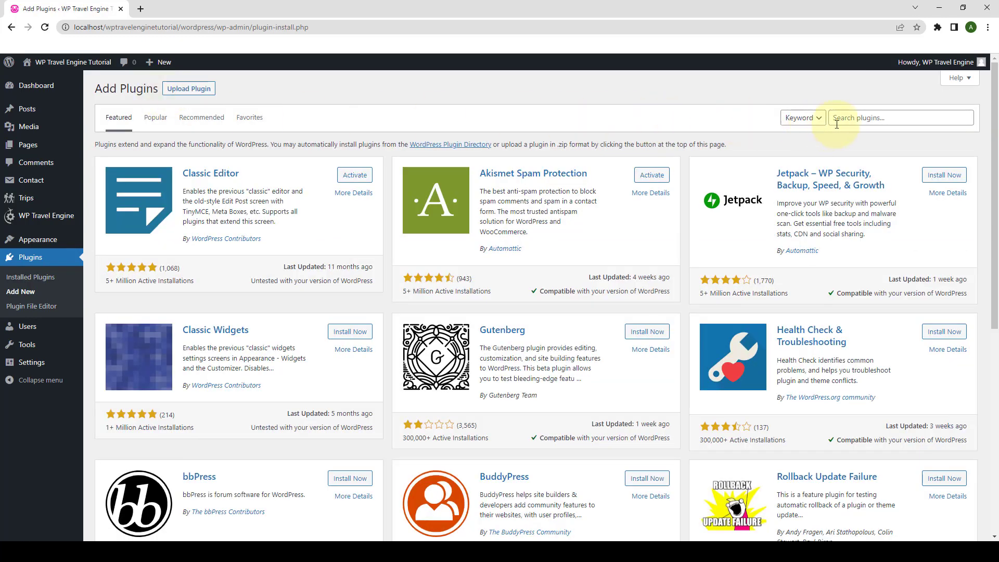
pyautogui.click(856, 116)
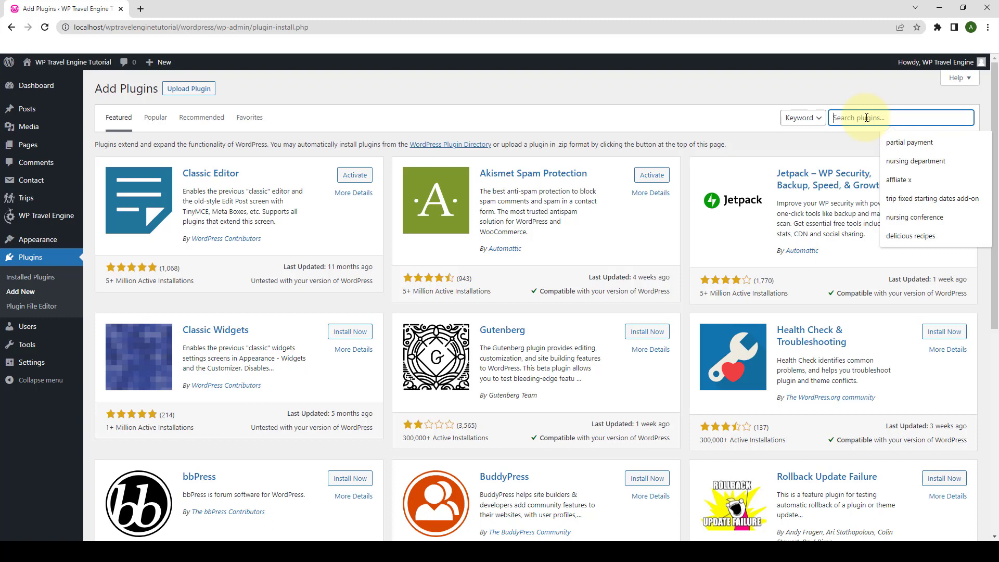
pyautogui.write('clas')
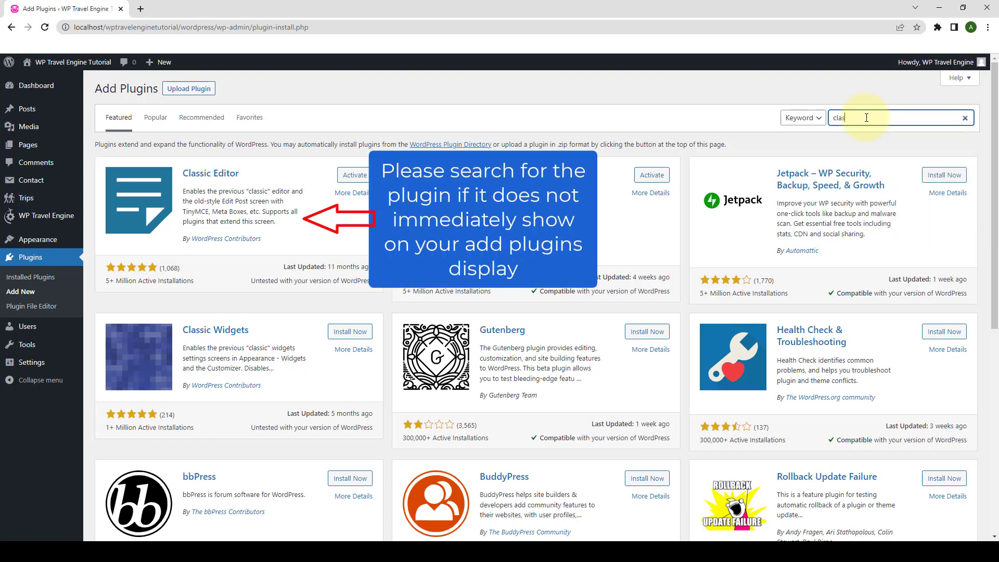
pyautogui.write('sic editor')
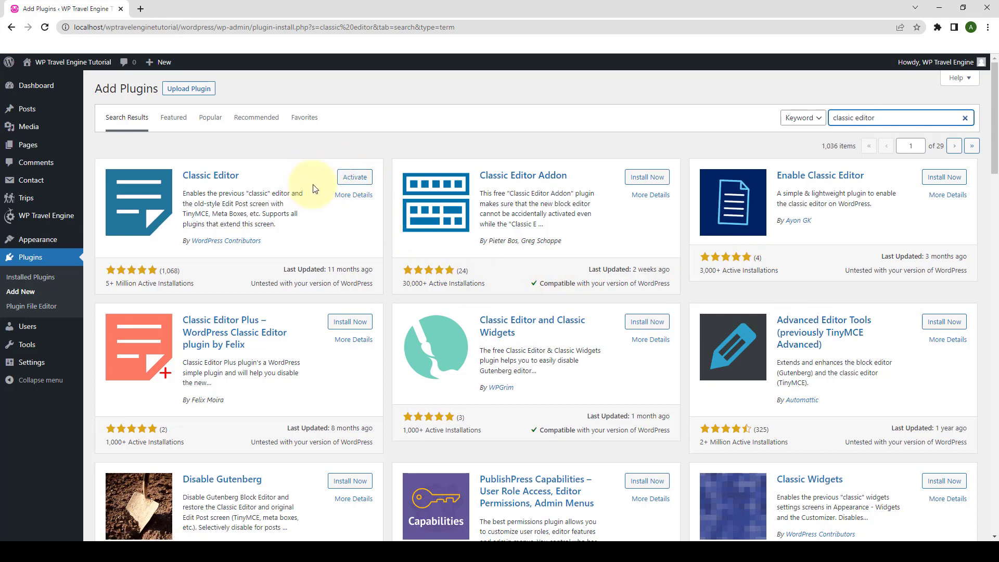
pyautogui.click(366, 178)
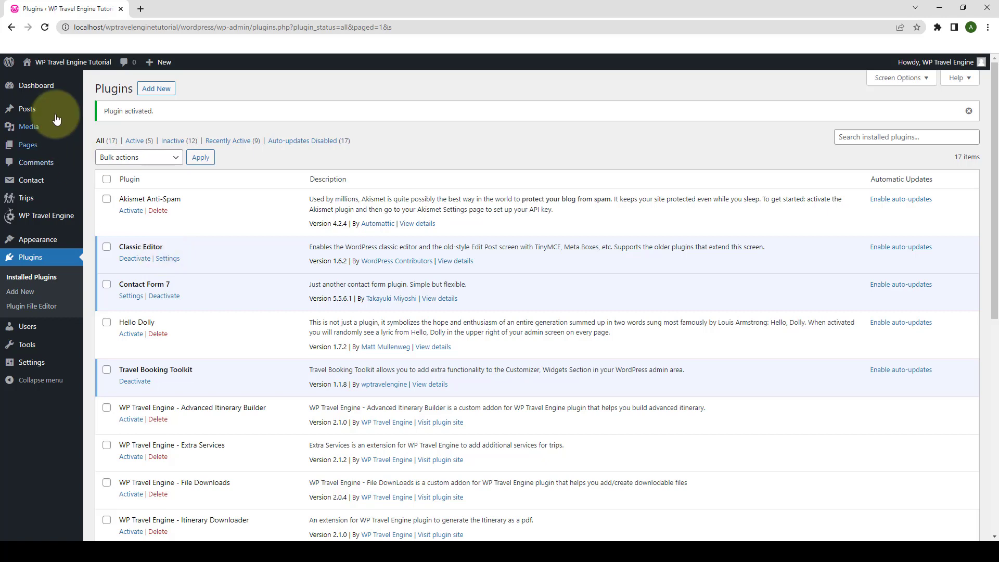
# Open the 'Tips for taking a longterm holiday plan this 2018' post and add a blank paragraph after the first paragraph.
pyautogui.moveTo(26, 109)
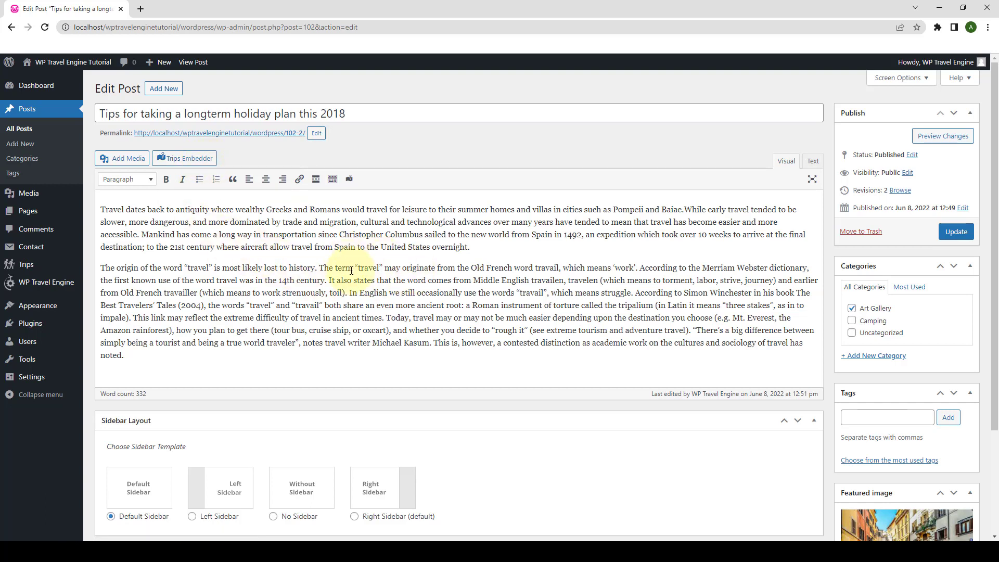
pyautogui.click(488, 260)
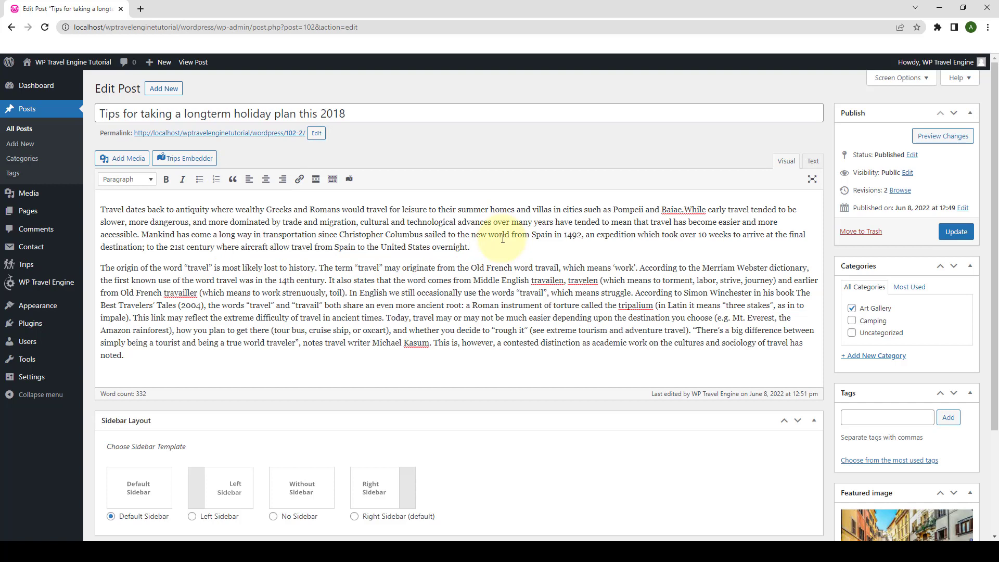
pyautogui.press('Return')
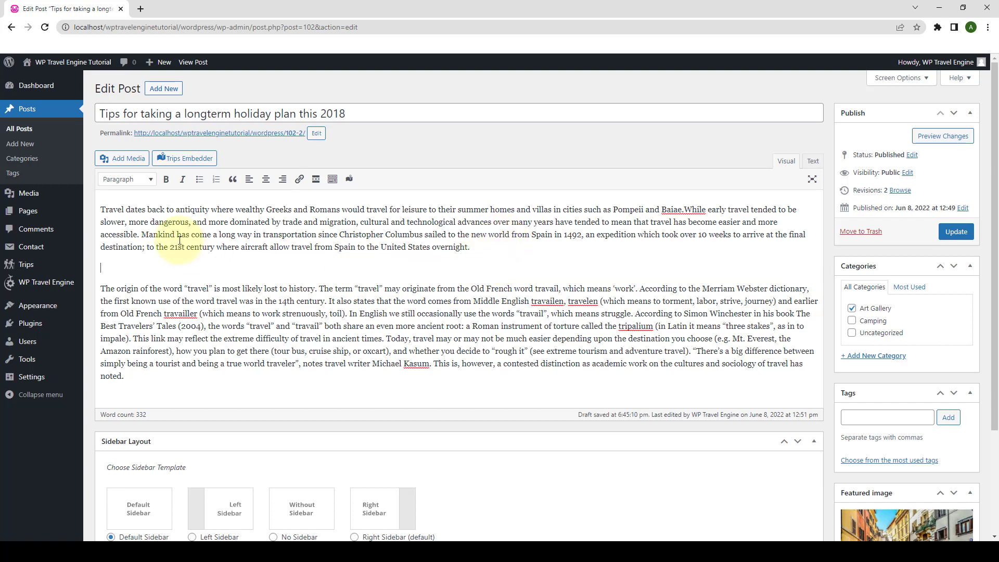
# In Trips Embedder, tick Melia Dubai Hotel, Motel 6 Conyers GA and Flights to top destinations and add them.
pyautogui.click(197, 161)
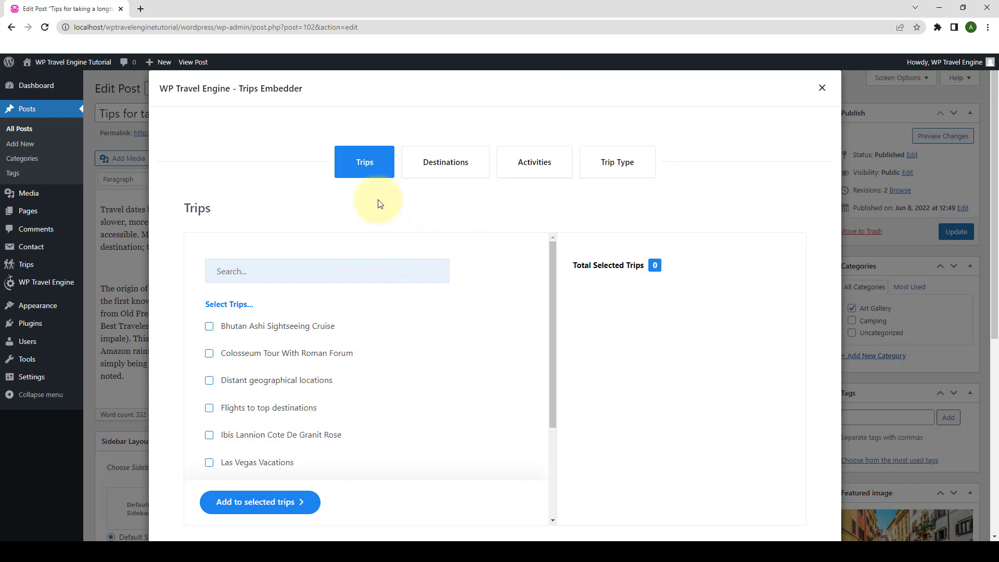
pyautogui.click(451, 173)
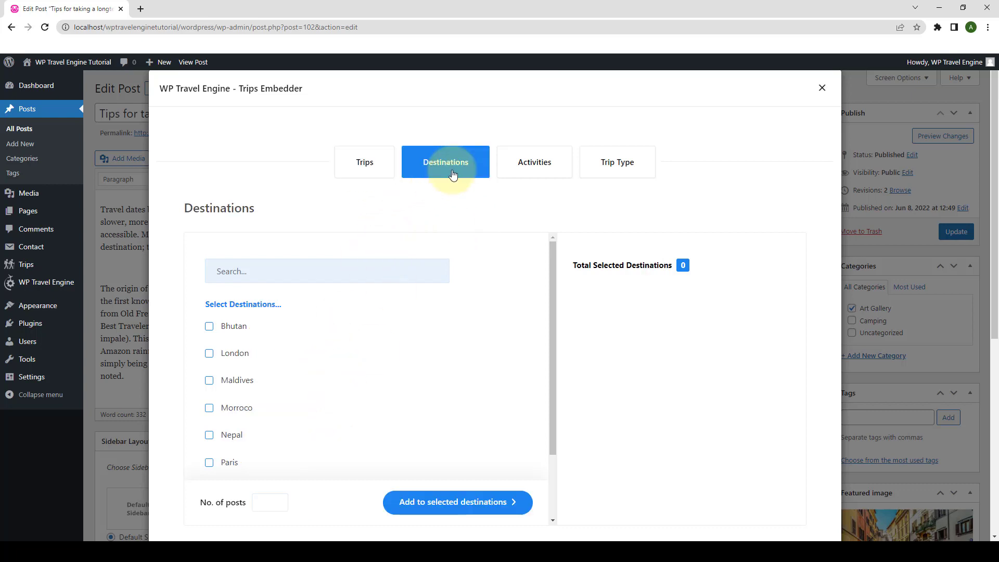
pyautogui.click(532, 173)
pyautogui.click(613, 174)
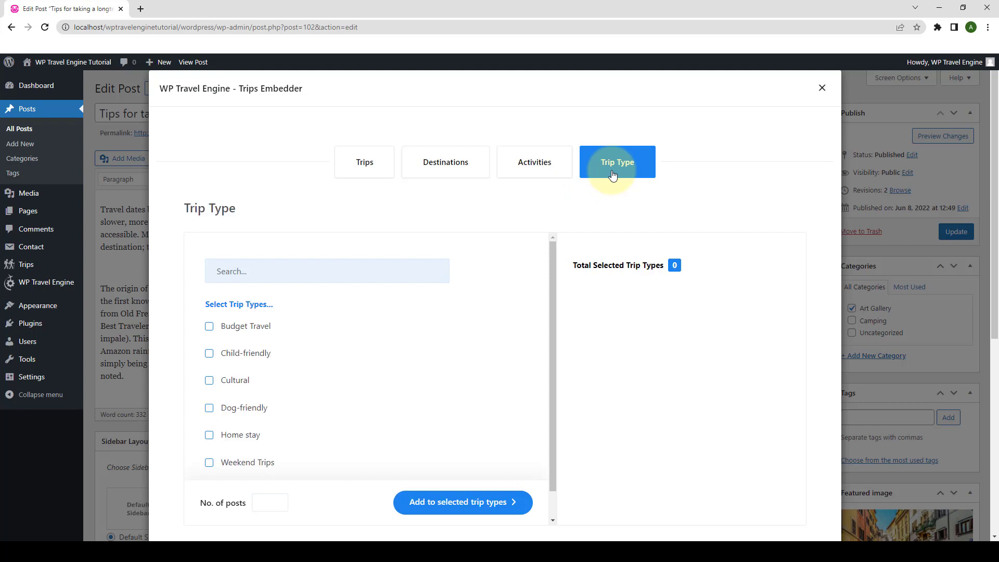
pyautogui.click(379, 170)
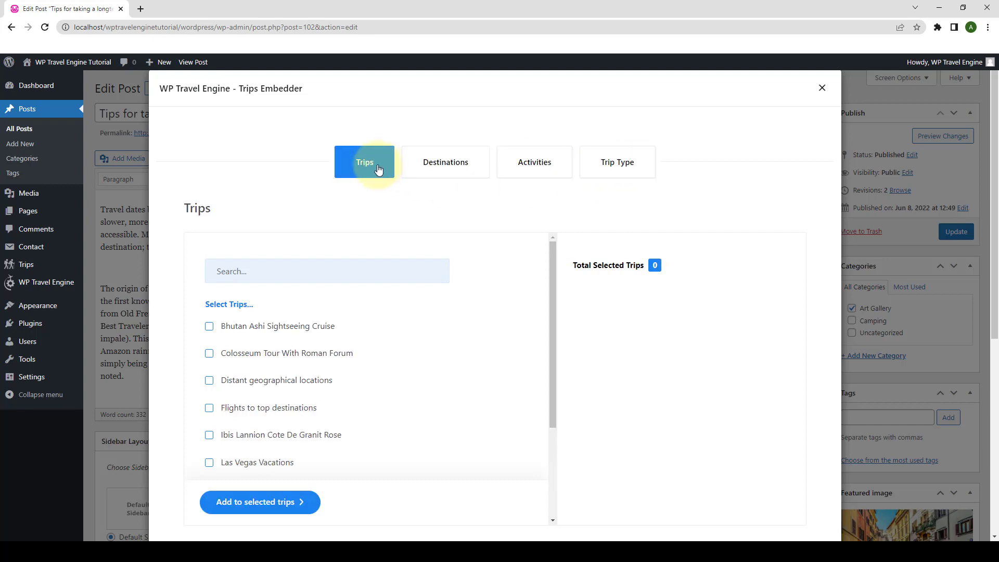
pyautogui.scroll(-1, 280, 363)
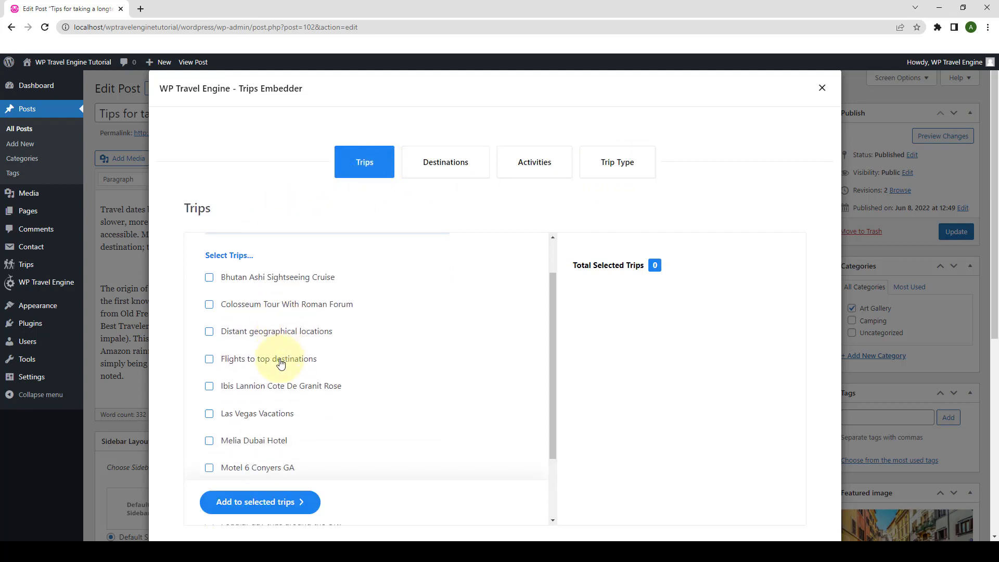
pyautogui.scroll(-2, 280, 362)
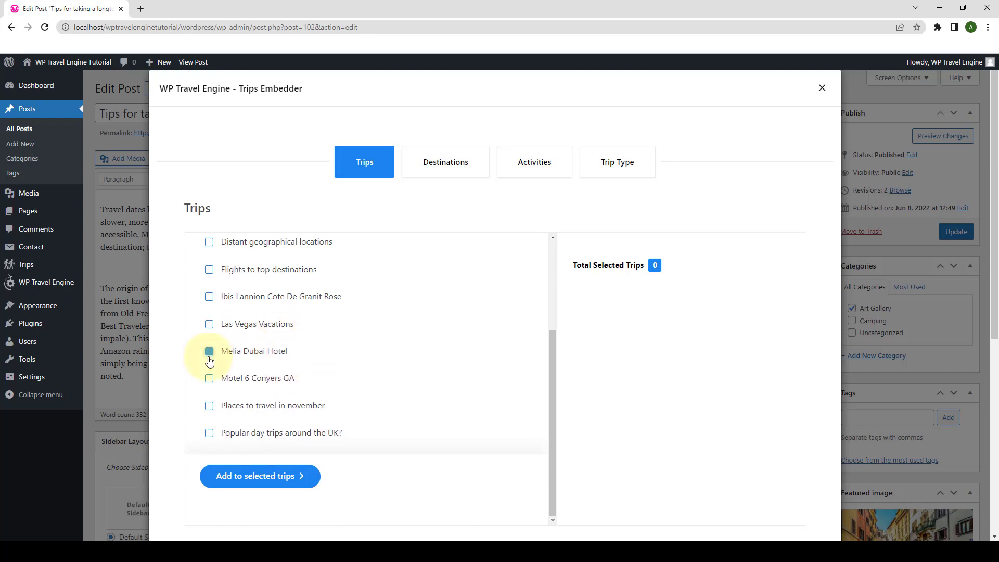
pyautogui.click(209, 378)
pyautogui.click(209, 269)
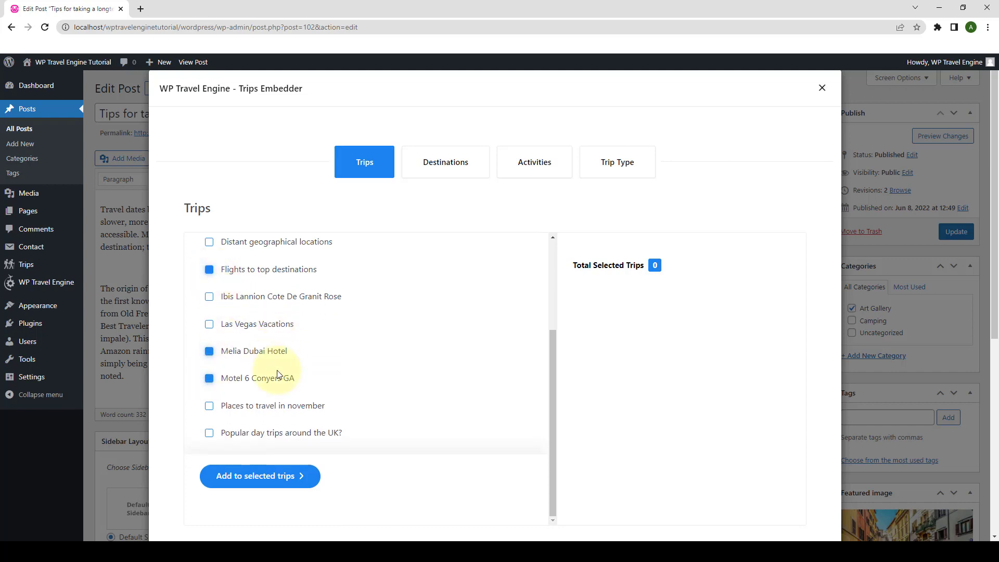
pyautogui.scroll(2, 277, 370)
pyautogui.scroll(-3, 280, 309)
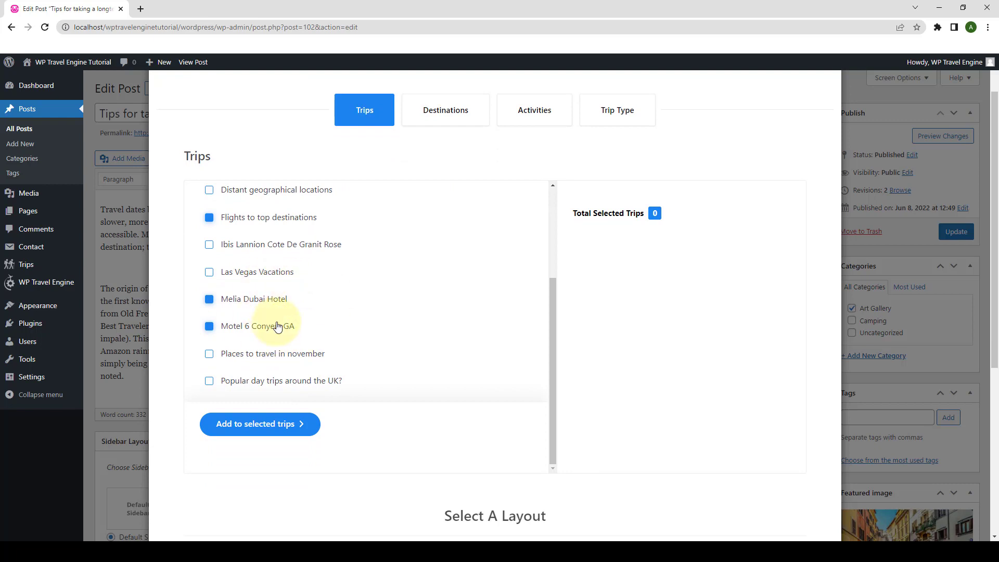
pyautogui.click(291, 430)
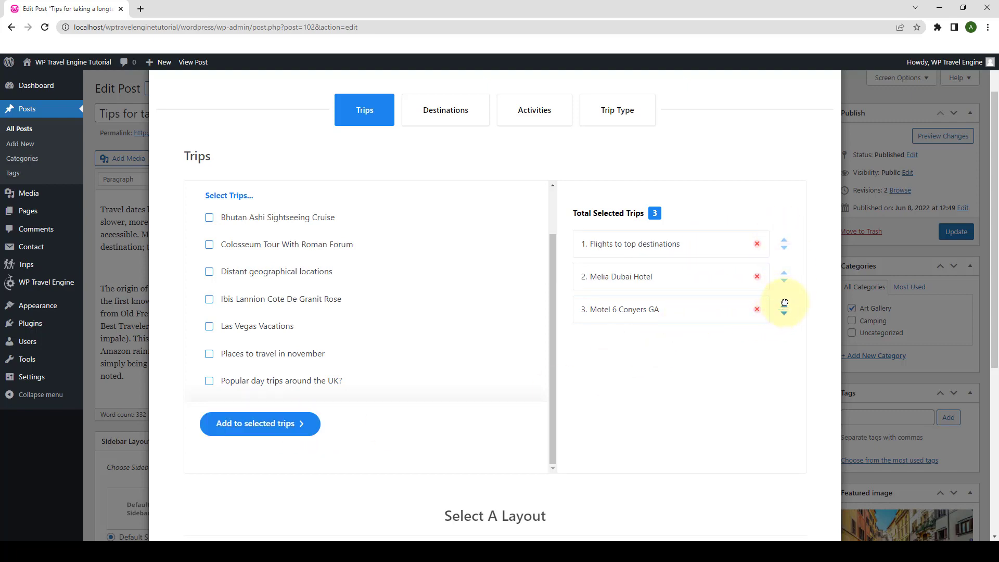
# Order the trips Melia Dubai Hotel, Motel 6 Conyers GA, Flights to top destinations, using Grid Layout.
pyautogui.moveTo(785, 282); pyautogui.dragTo(782, 239)
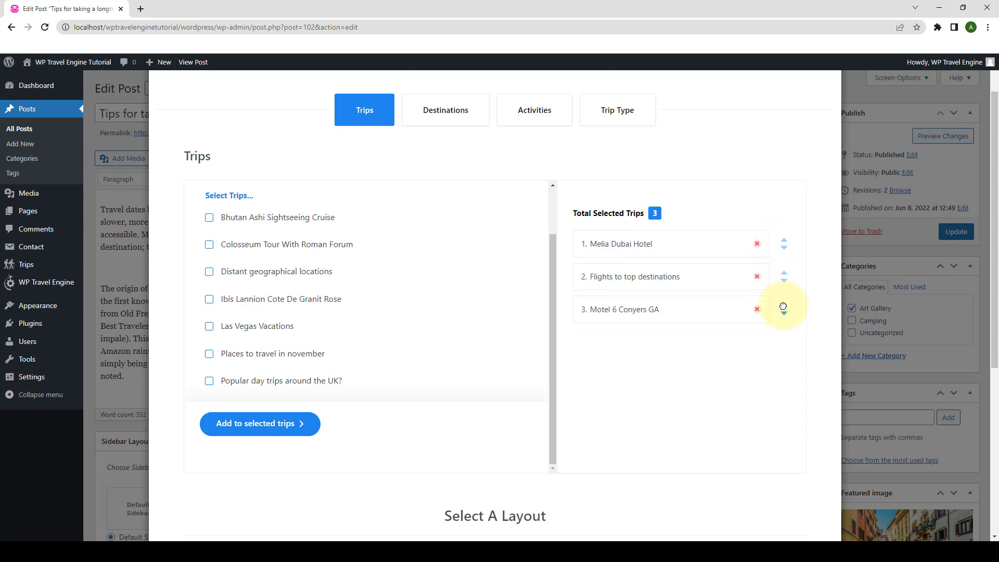
pyautogui.moveTo(784, 307); pyautogui.dragTo(781, 277)
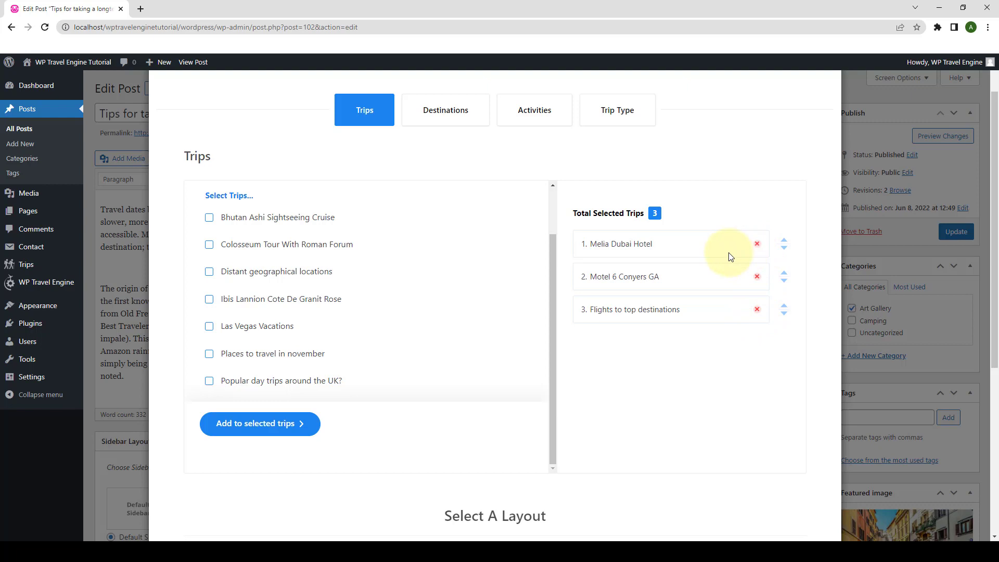
pyautogui.scroll(-5, 613, 330)
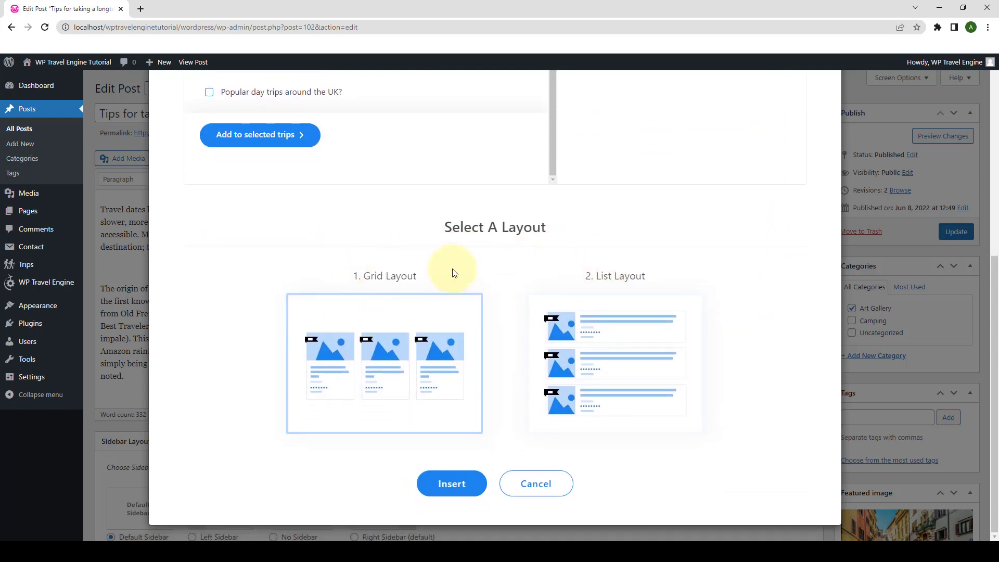
pyautogui.click(630, 339)
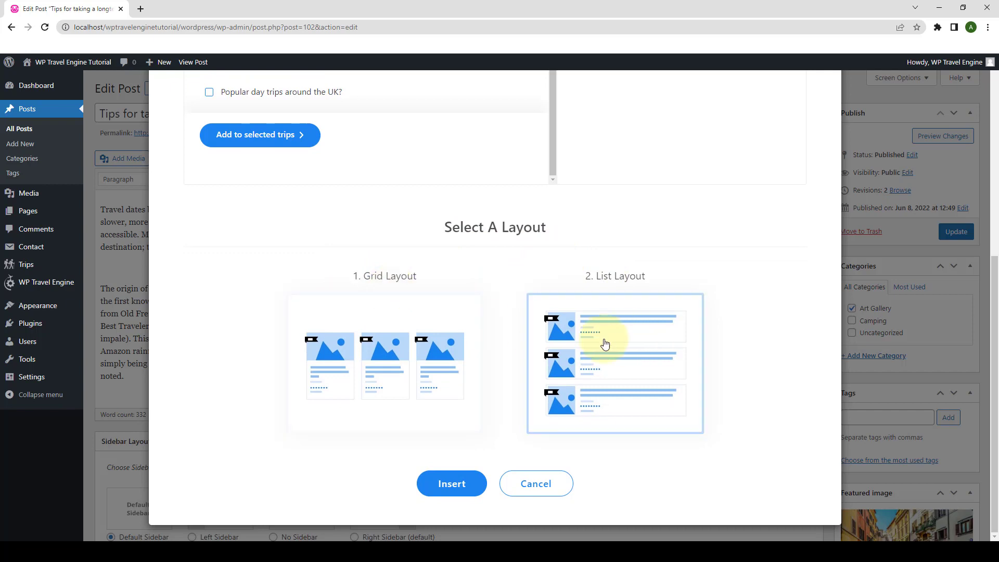
pyautogui.click(417, 347)
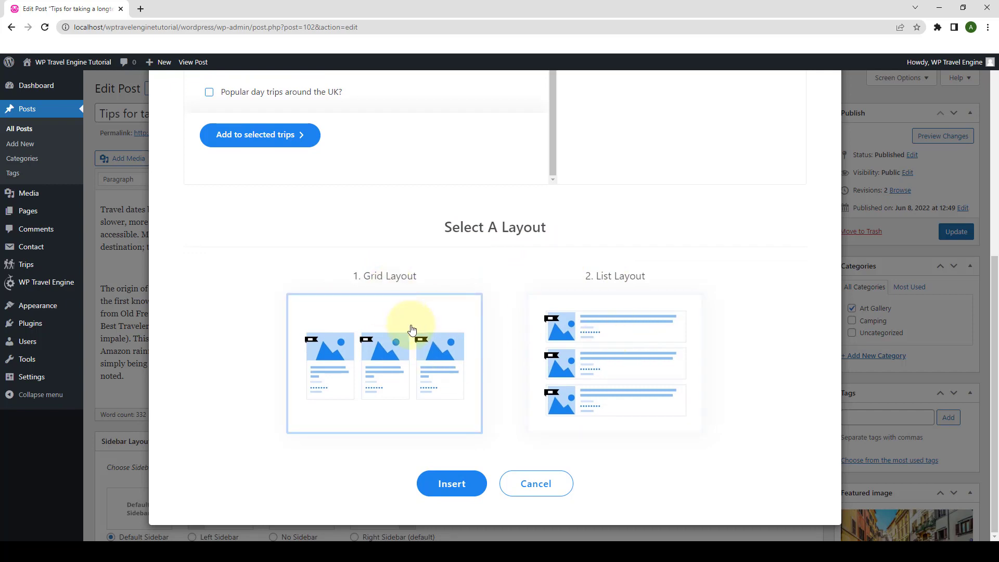
# Insert the grid trips shortcode (ids 199,139,78) after the post's first paragraph.
pyautogui.click(461, 483)
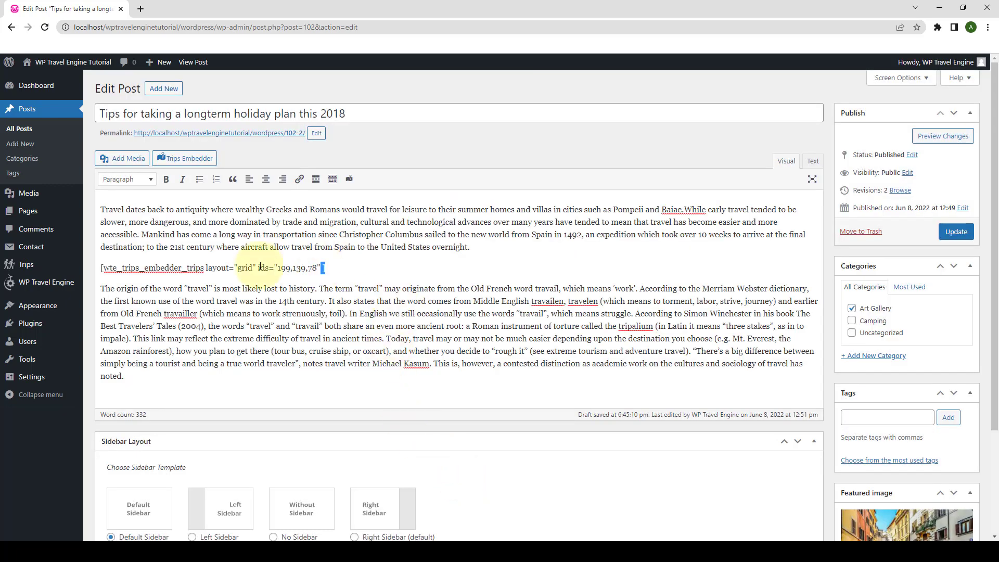
pyautogui.moveTo(222, 266); pyautogui.dragTo(100, 266)
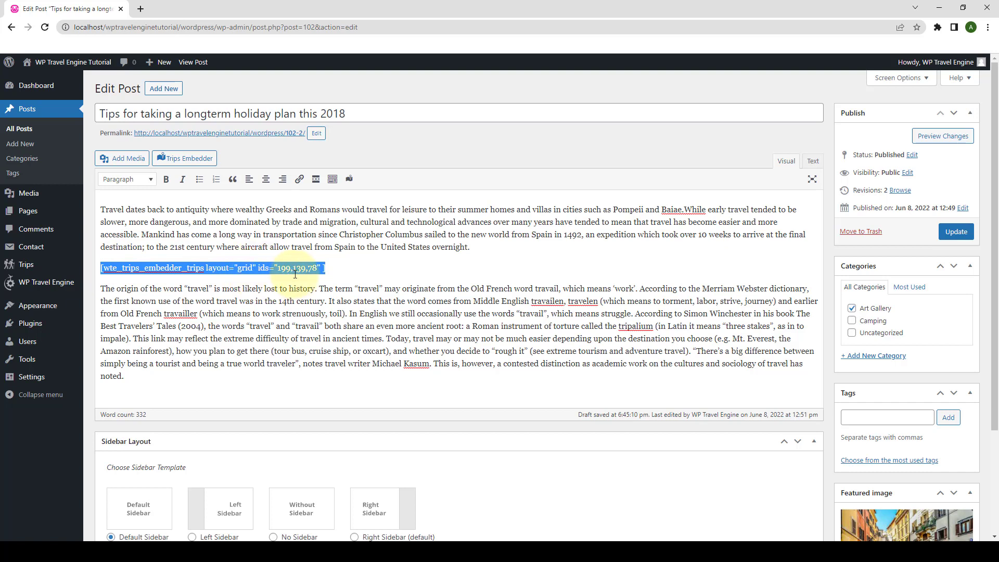
pyautogui.click(345, 267)
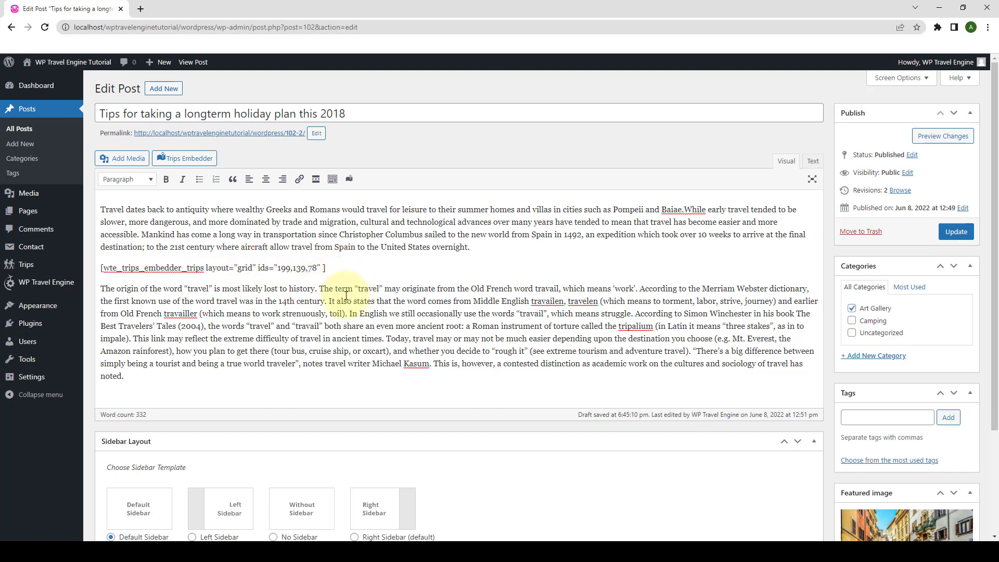
# Start an empty paragraph at the end of the post text.
pyautogui.scroll(-1, 346, 295)
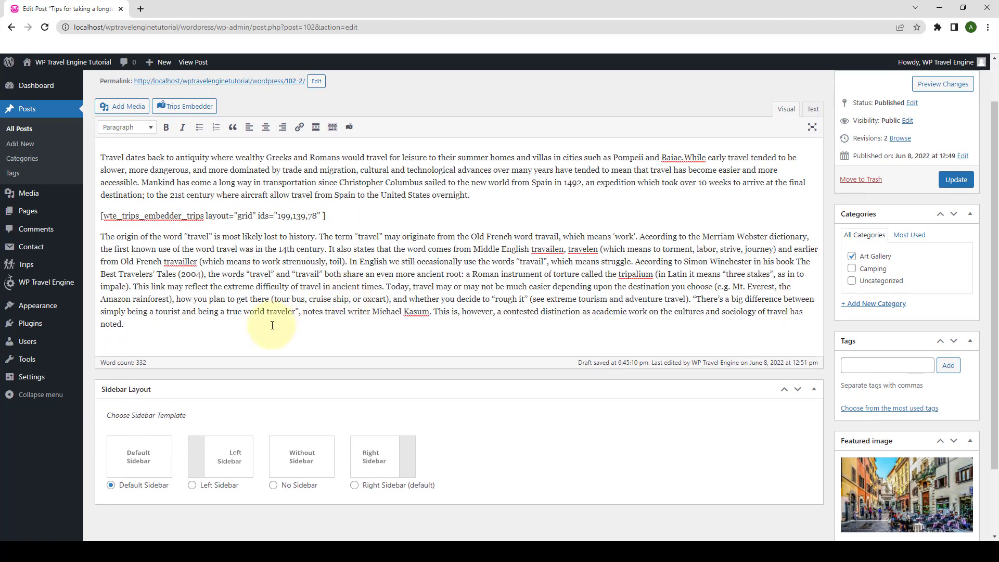
pyautogui.click(189, 330)
pyautogui.press('Return')
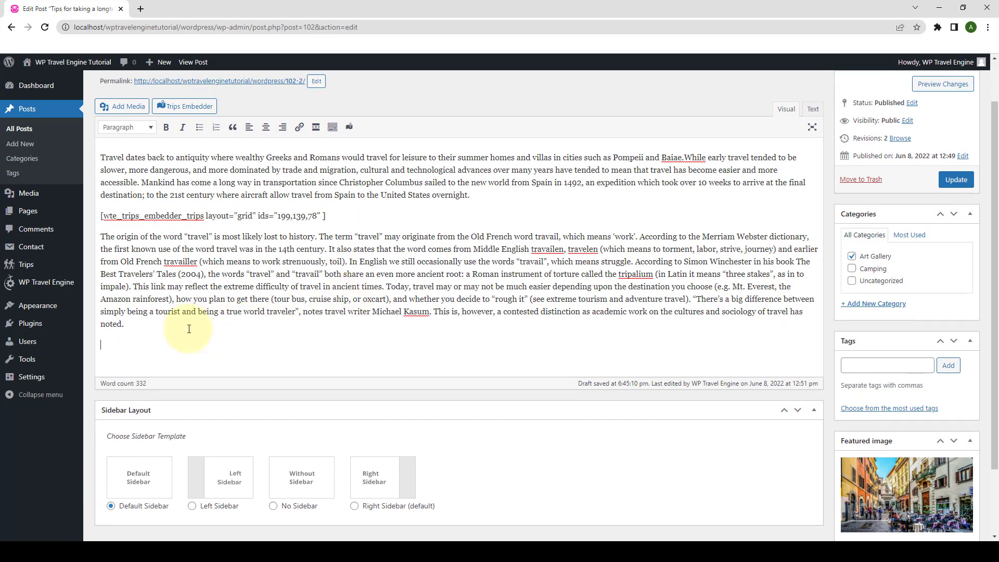
# Reopen Trips Embedder and switch to the activity-based options.
pyautogui.click(194, 112)
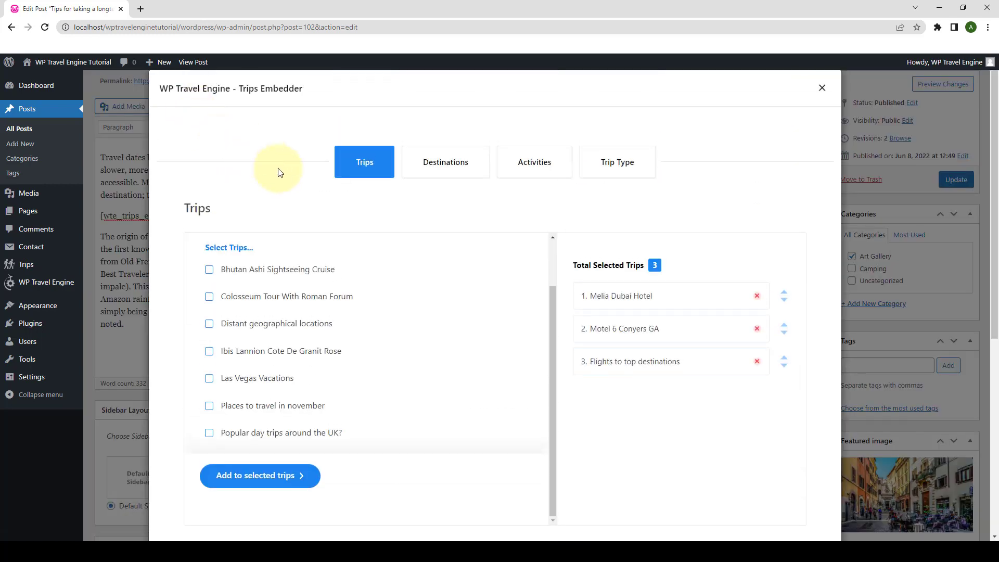
pyautogui.click(474, 164)
pyautogui.click(531, 162)
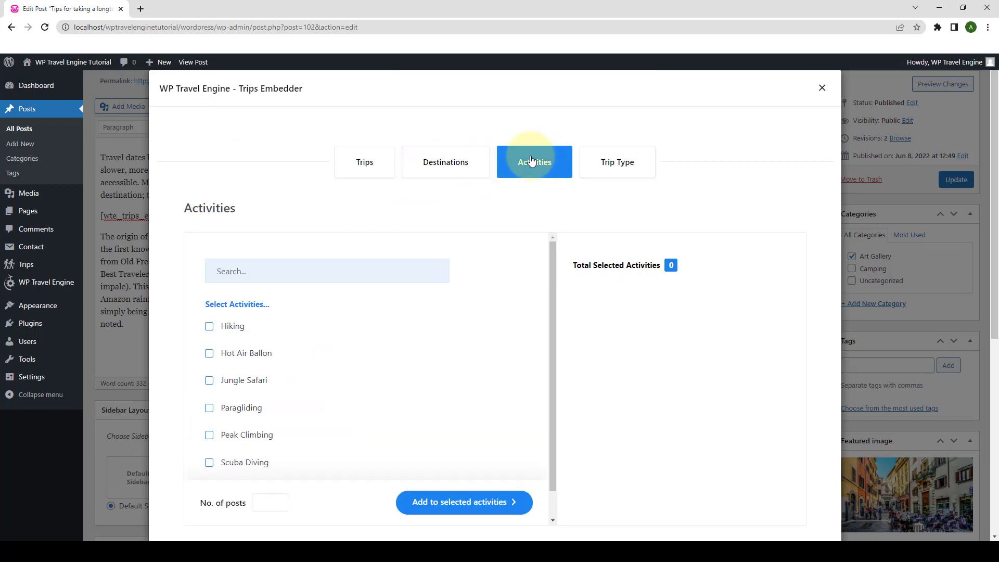
pyautogui.click(636, 171)
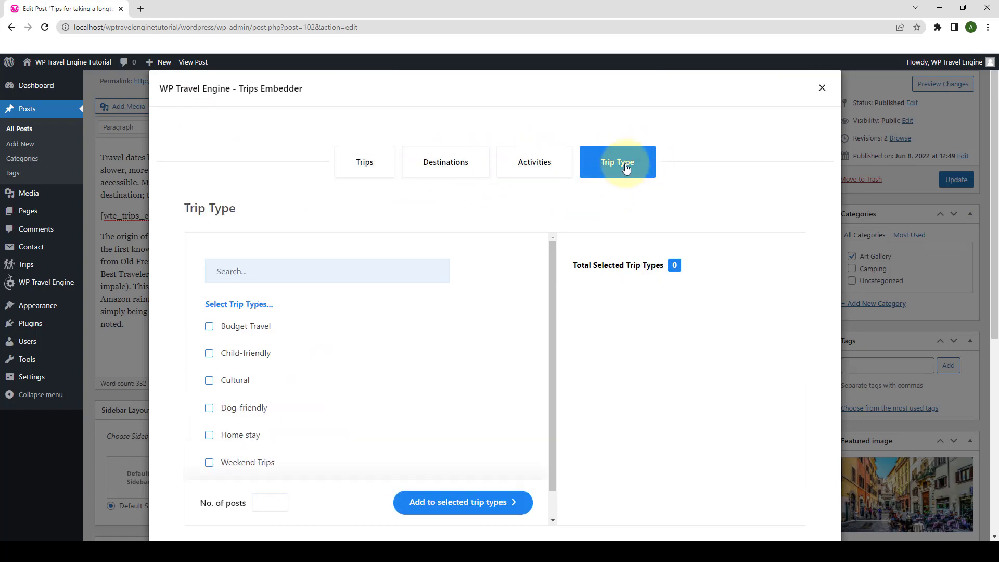
pyautogui.scroll(-1, 328, 335)
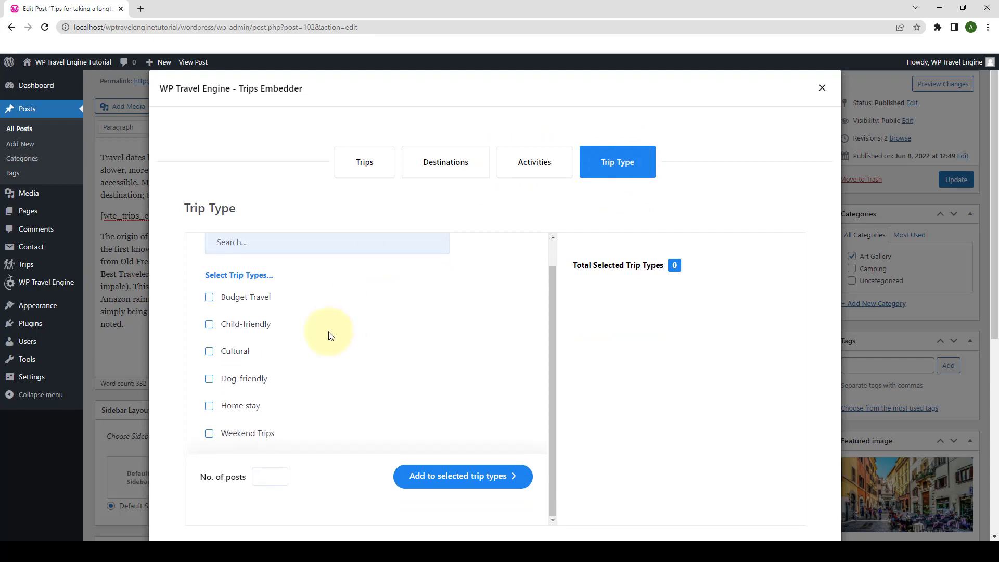
pyautogui.click(540, 165)
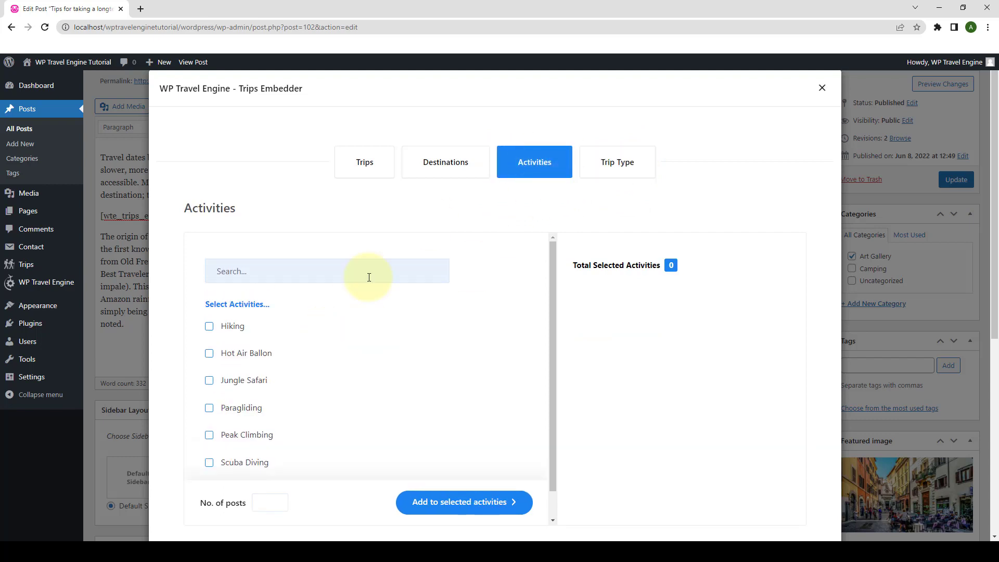
pyautogui.scroll(-1, 306, 342)
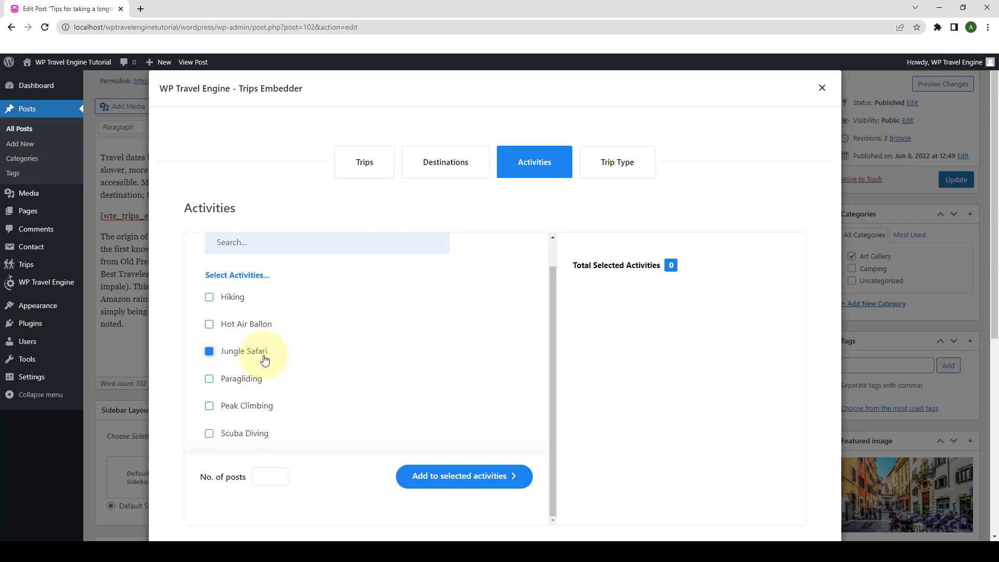
pyautogui.scroll(-1, 274, 372)
# Add Hiking and Jungle Safari, choose List Layout, and insert the activities shortcode into the post.
pyautogui.click(211, 245)
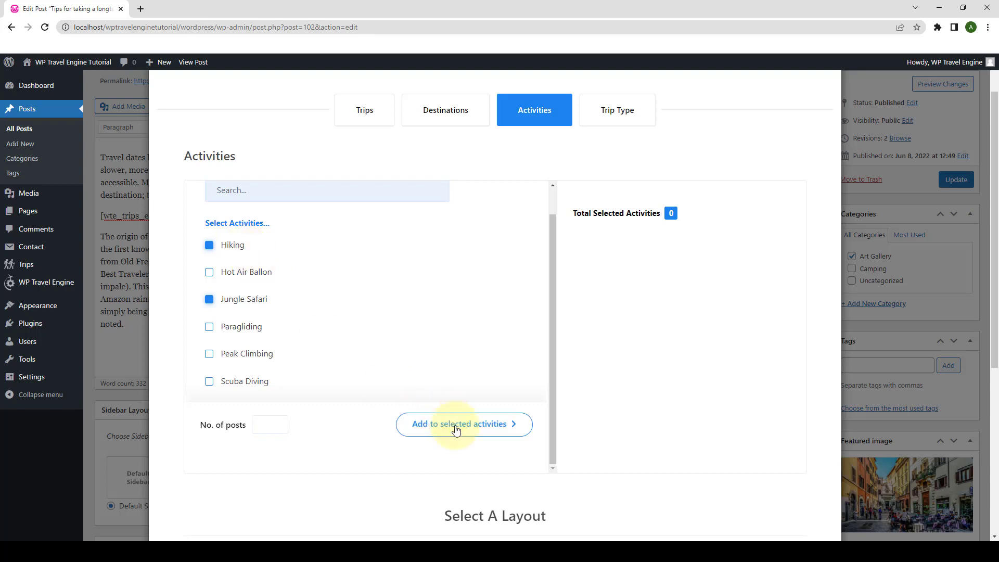
pyautogui.click(498, 426)
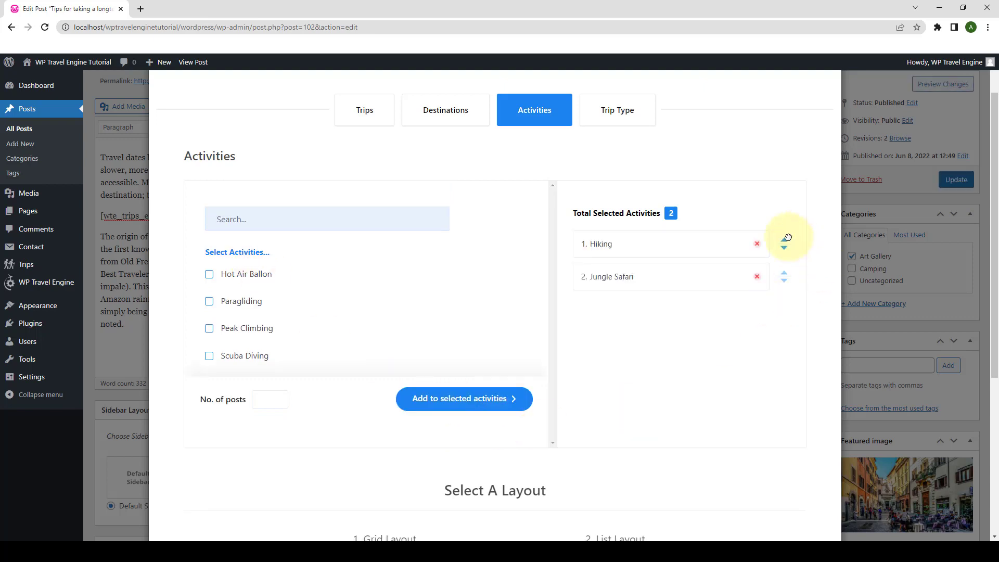
pyautogui.scroll(-5, 508, 357)
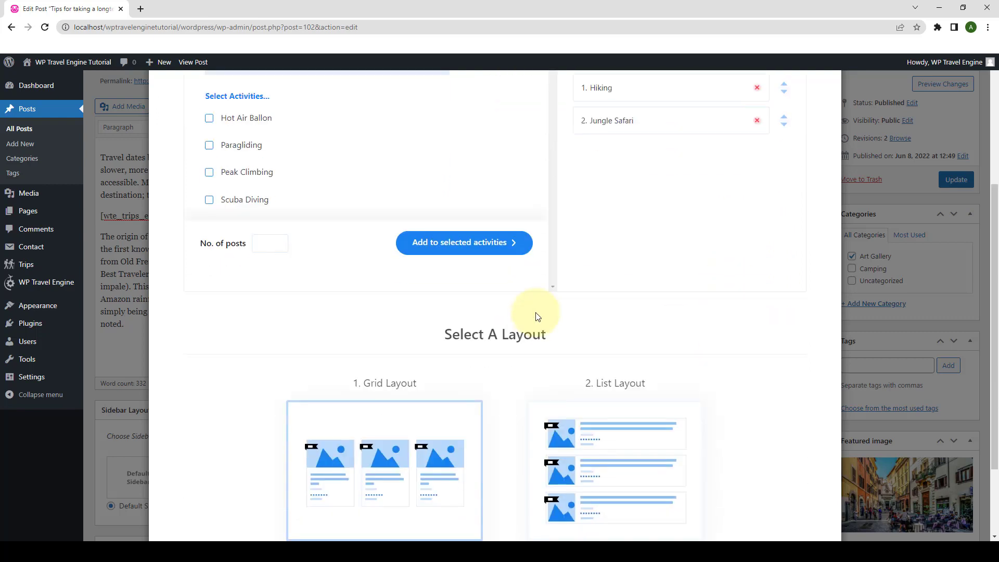
pyautogui.click(607, 357)
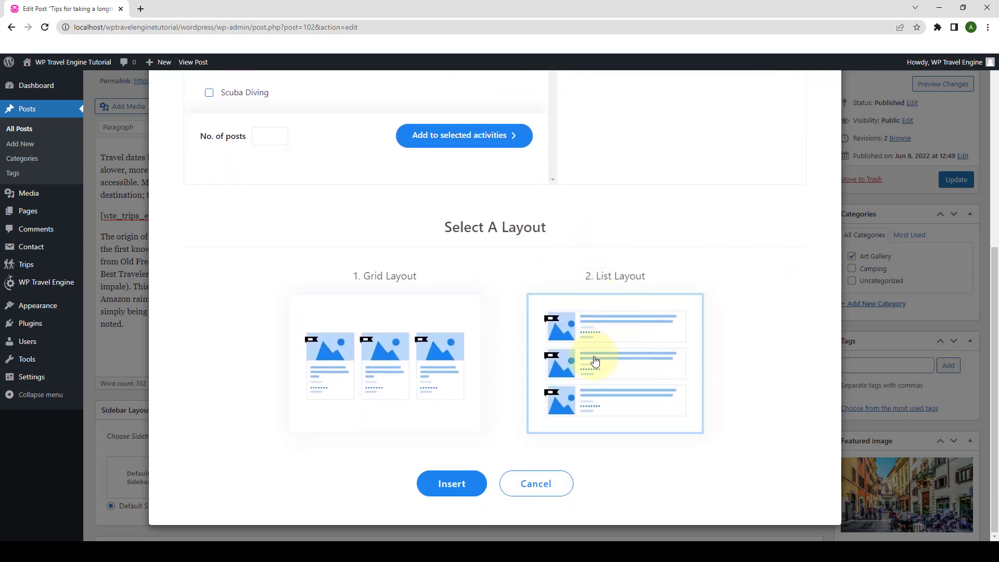
pyautogui.click(452, 484)
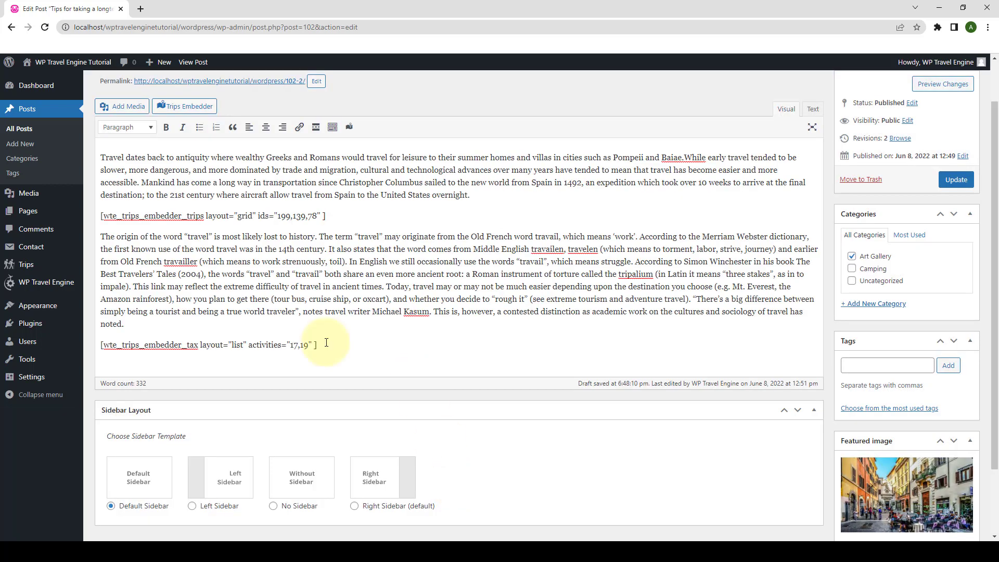
# Reopen Trips Embedder, leave the No. of posts field empty, and close the modal.
pyautogui.click(183, 108)
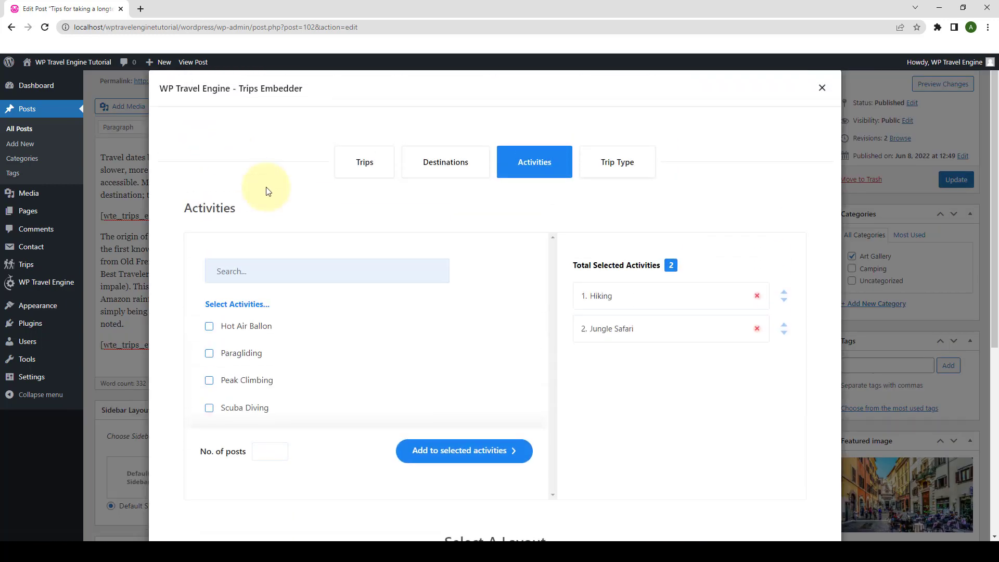
pyautogui.scroll(-3, 312, 261)
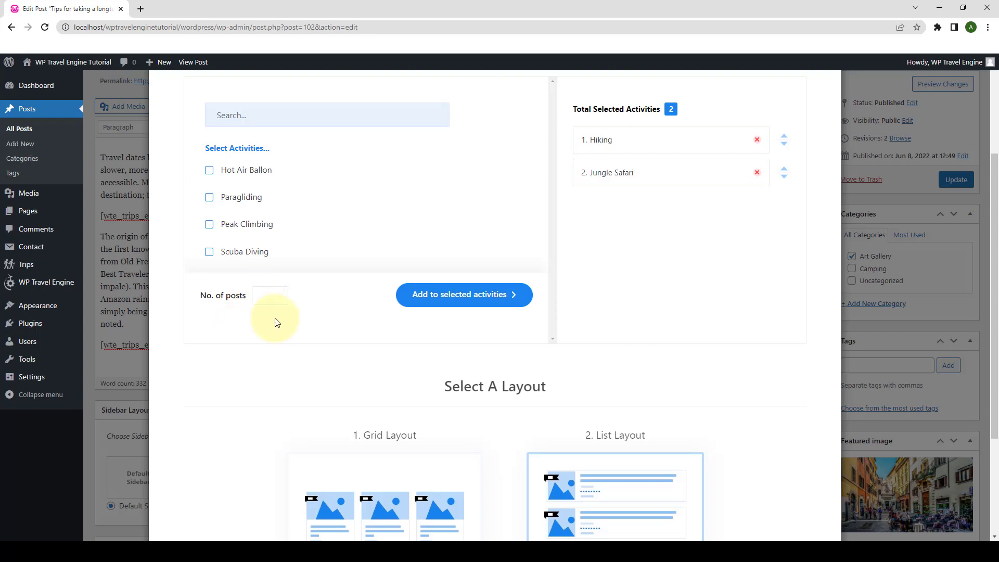
pyautogui.click(280, 291)
pyautogui.click(279, 291)
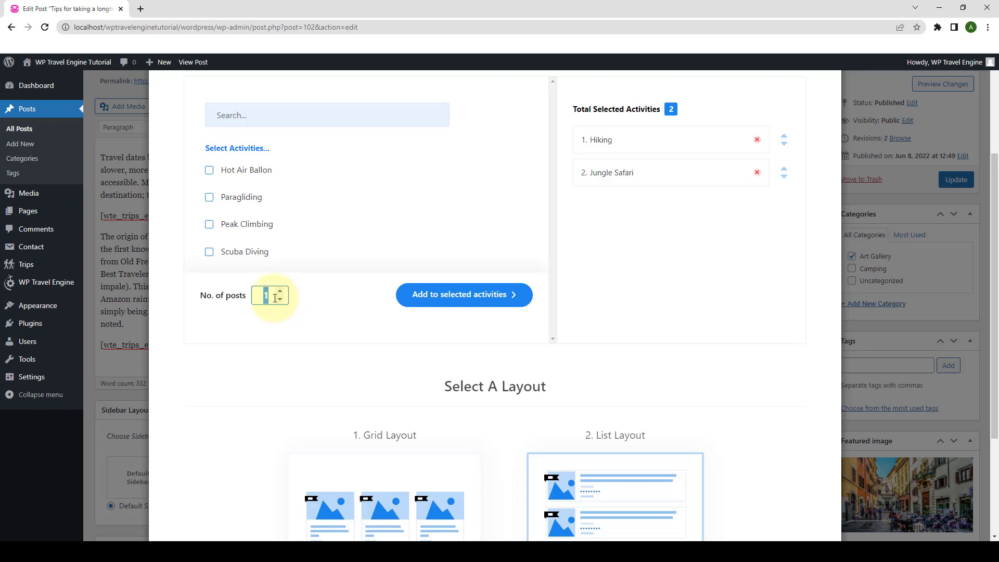
pyautogui.click(285, 319)
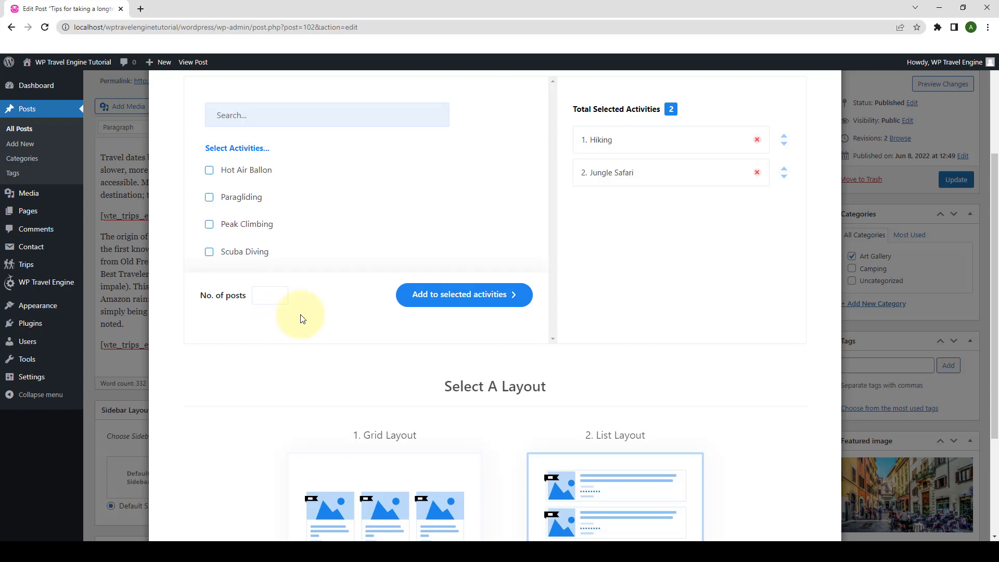
pyautogui.scroll(1, 743, 248)
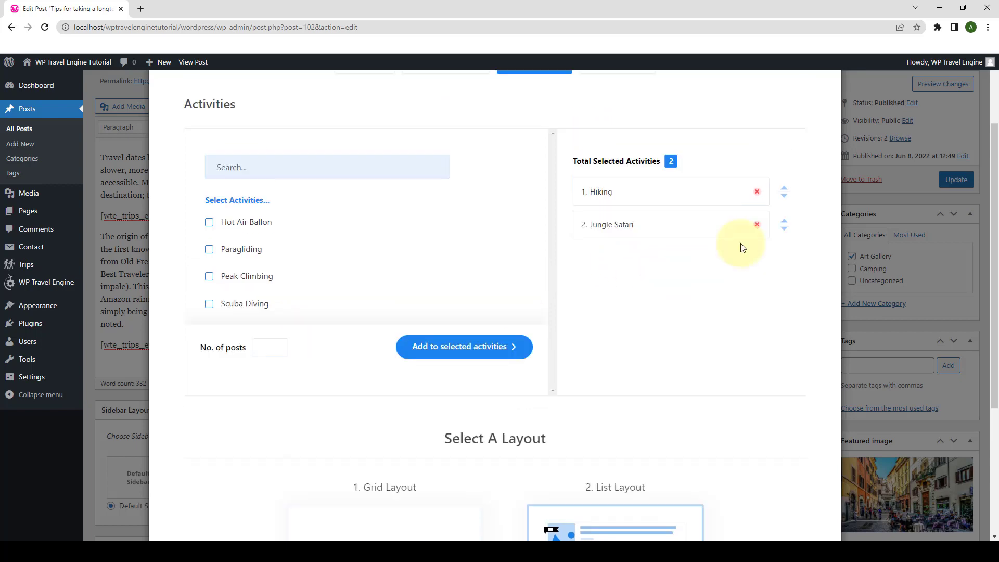
pyautogui.scroll(2, 743, 247)
pyautogui.click(822, 88)
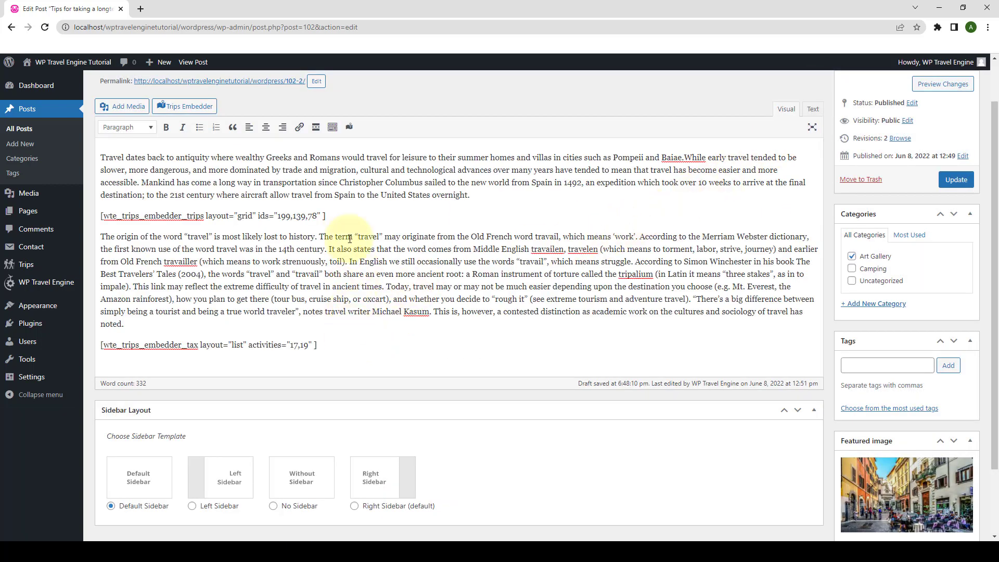
# Update the post, then review the live page's trip grid and activity list in a new tab and close it.
pyautogui.click(961, 184)
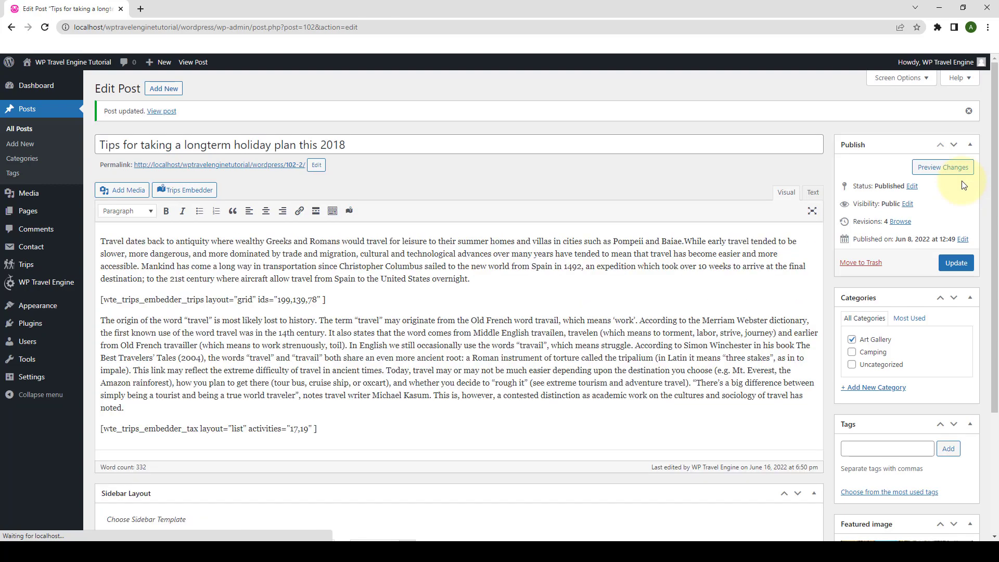
pyautogui.rightClick(251, 164)
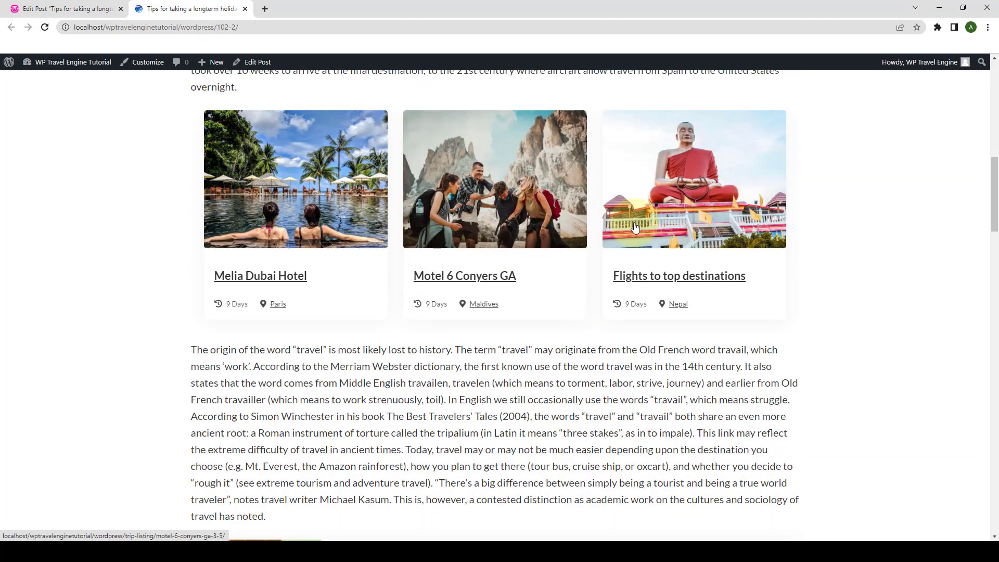
pyautogui.scroll(-14, 635, 229)
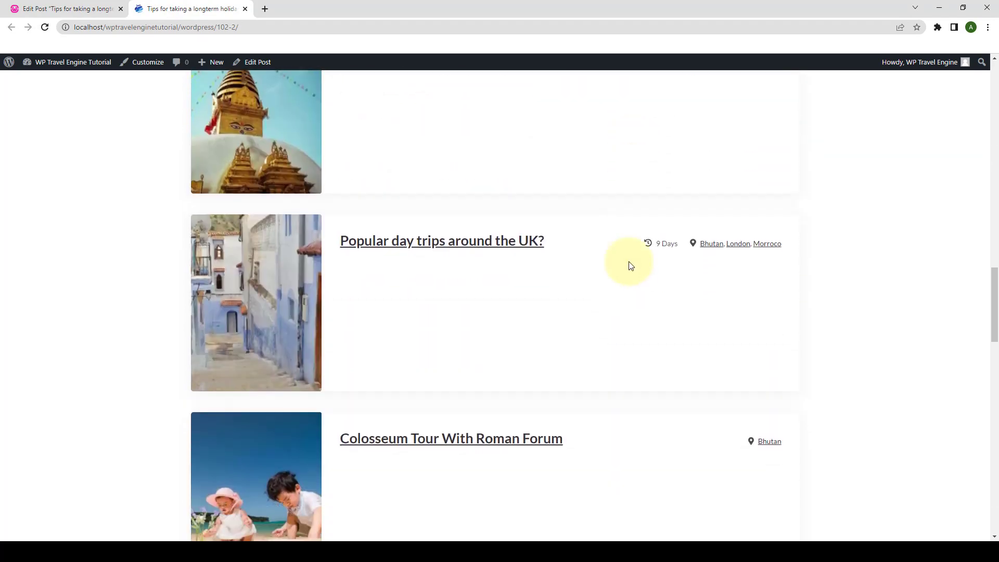
pyautogui.scroll(-8, 629, 270)
pyautogui.scroll(5, 629, 272)
pyautogui.scroll(15, 629, 272)
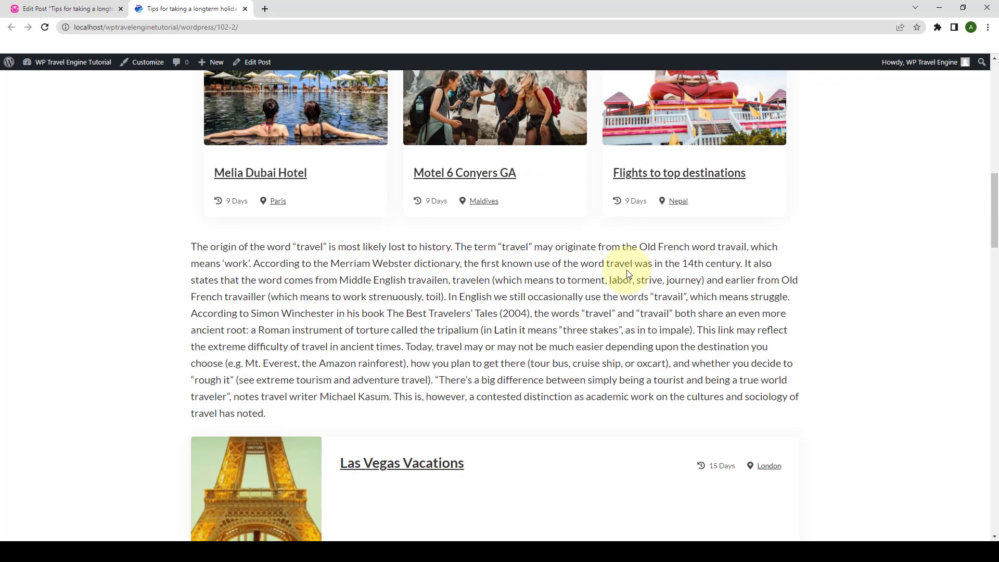
pyautogui.scroll(15, 629, 273)
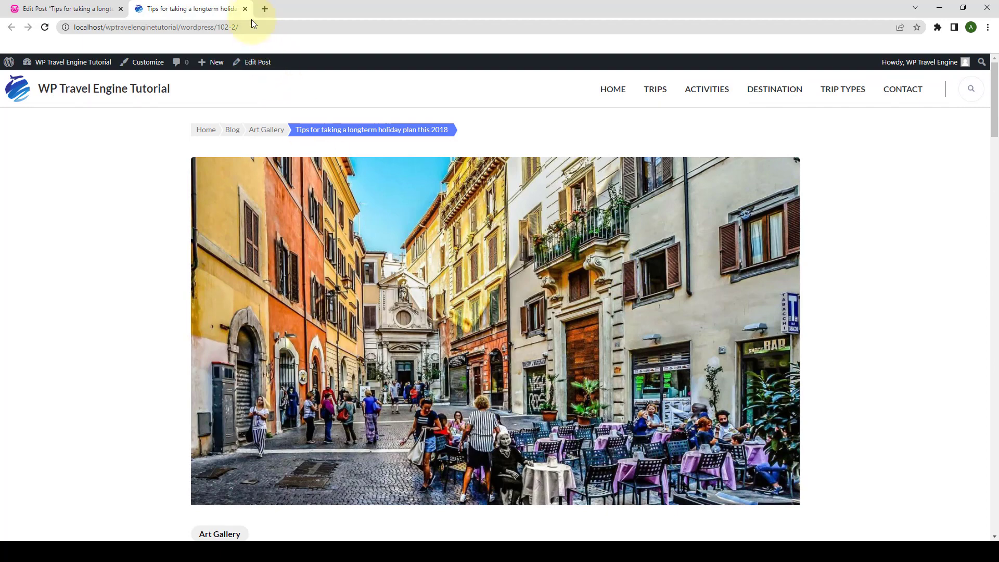
pyautogui.click(245, 9)
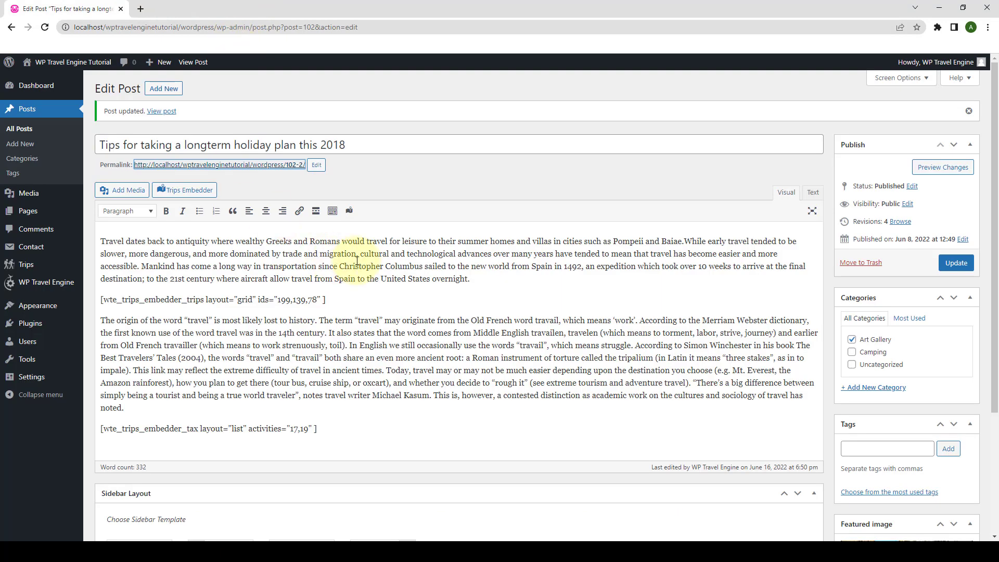
# Glance through the Trips Embedder's destinations and activities lists, then go back to All Posts.
pyautogui.click(183, 190)
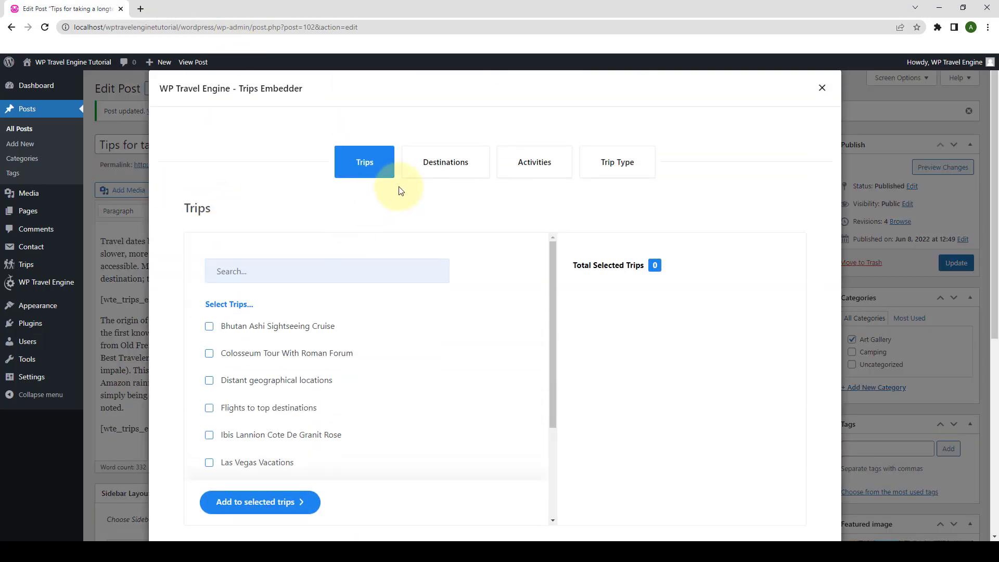
pyautogui.click(471, 174)
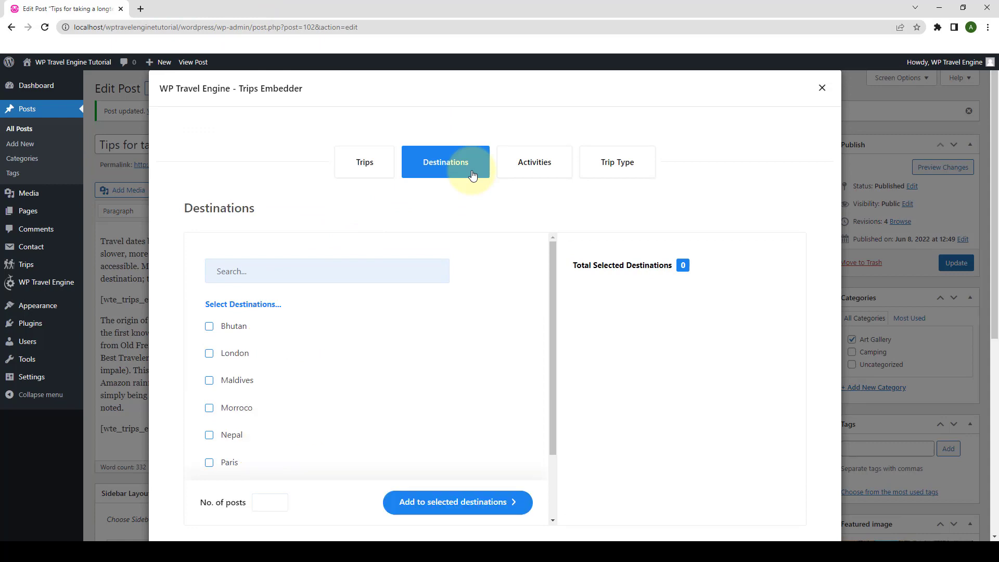
pyautogui.click(510, 178)
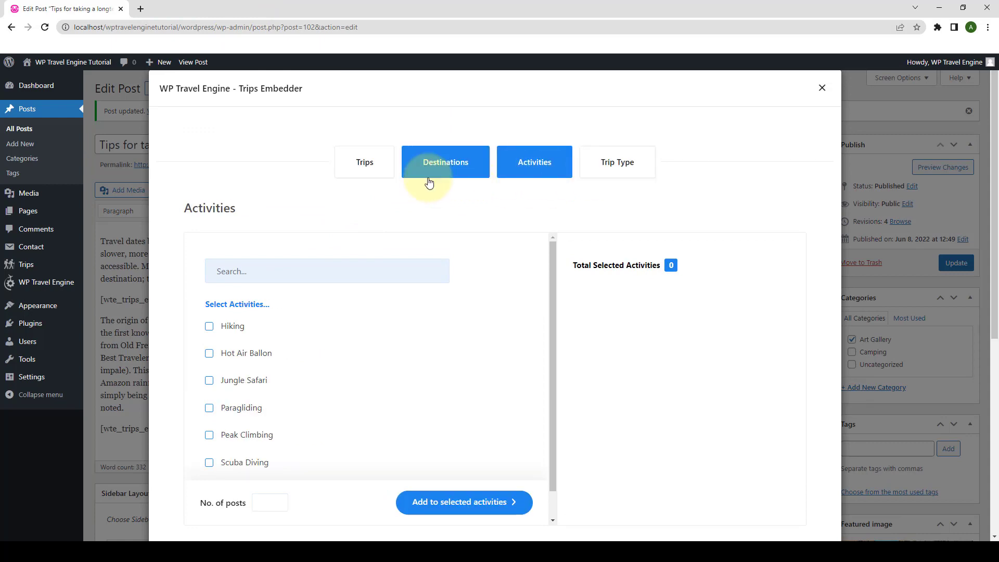
pyautogui.click(387, 180)
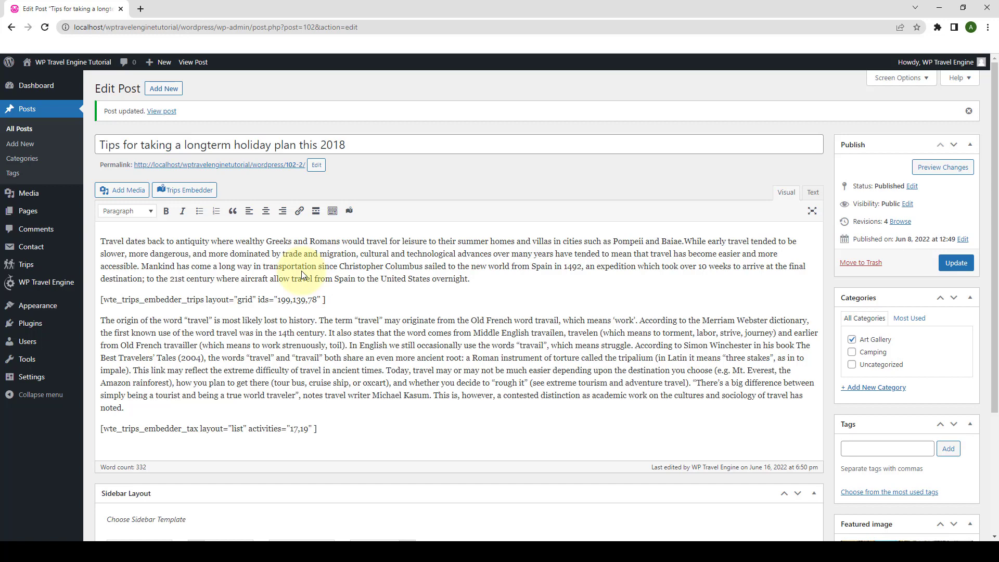
pyautogui.click(10, 27)
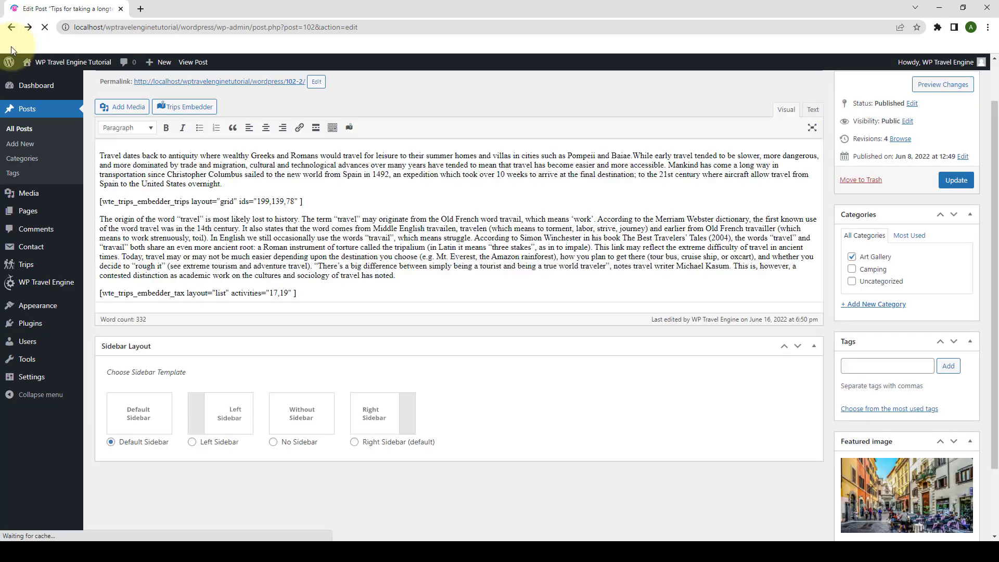
pyautogui.click(9, 28)
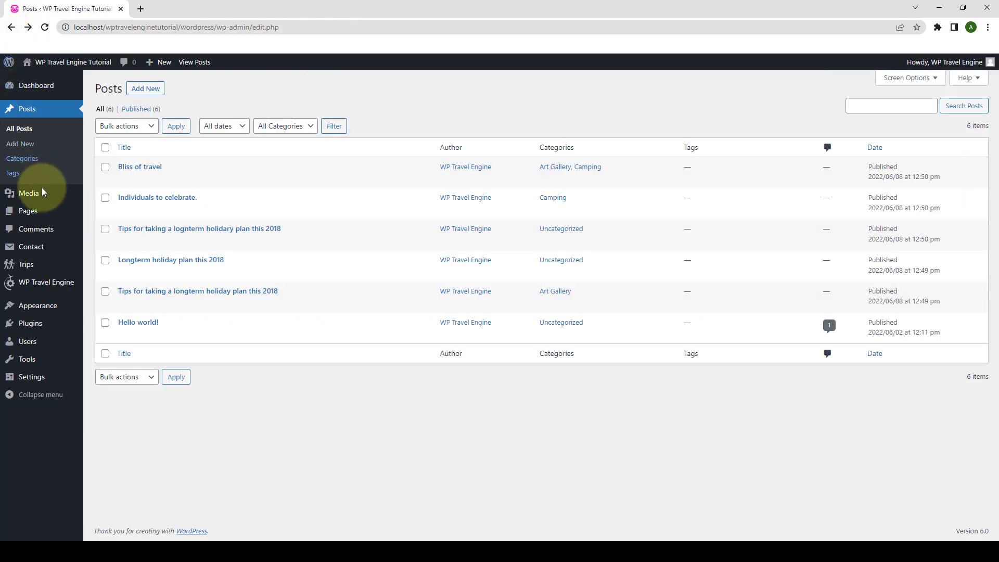
# Deactivate the Classic Editor plugin and start a new WP Travel Engine external embed.
pyautogui.click(50, 329)
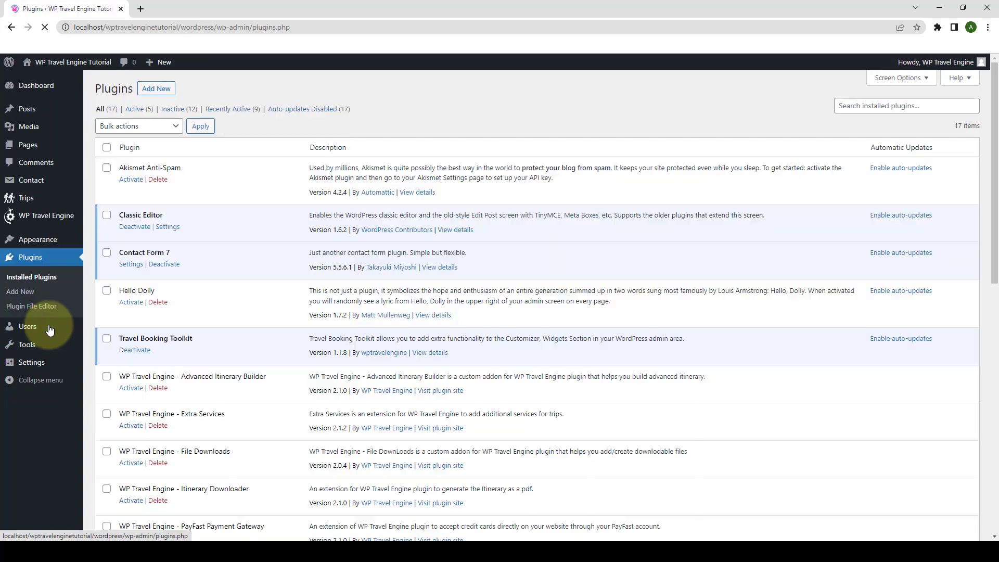
pyautogui.click(134, 227)
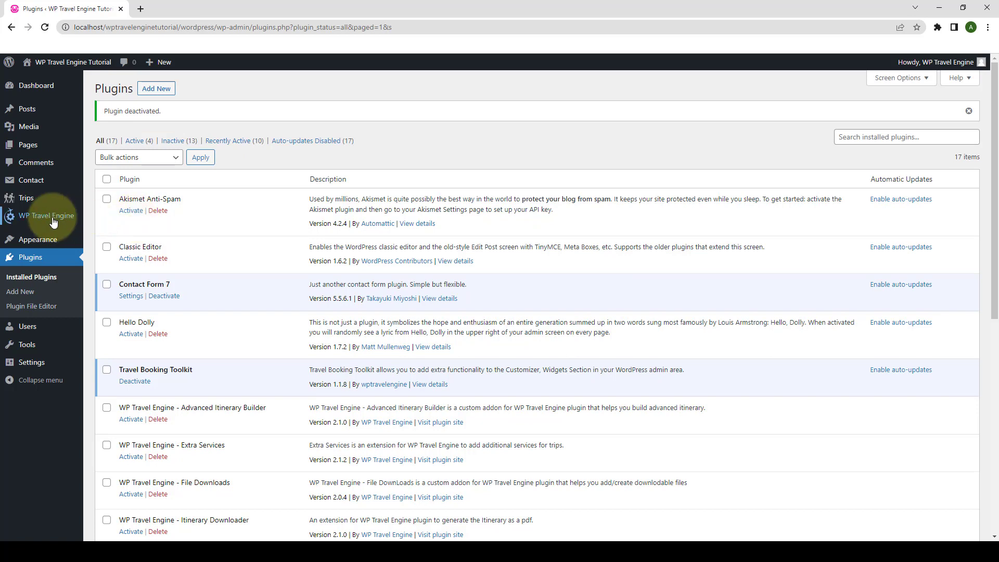
pyautogui.moveTo(53, 222)
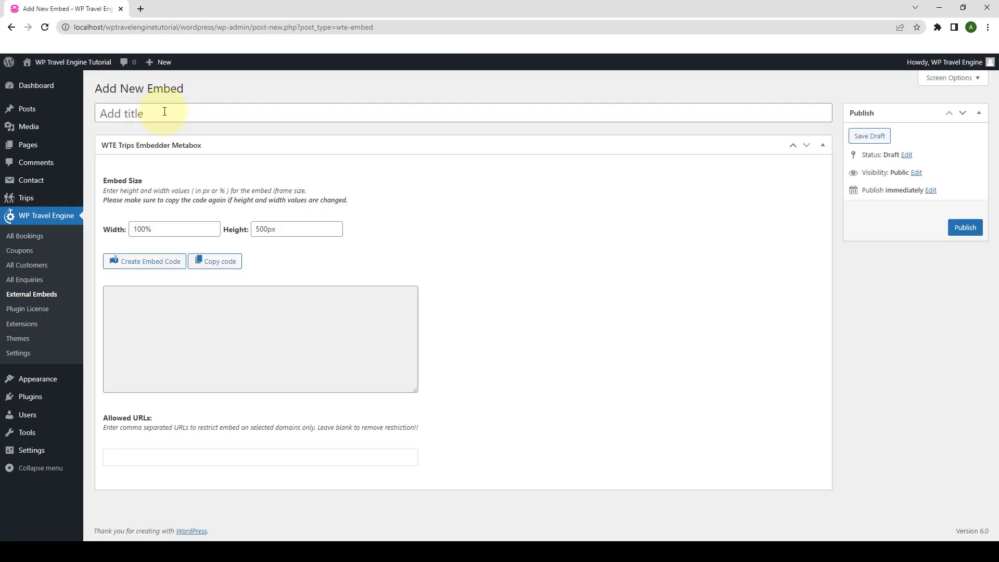
# Title the embed 'New embed' and open the Trips Embedder to build its code.
pyautogui.click(164, 111)
pyautogui.write('New embed')
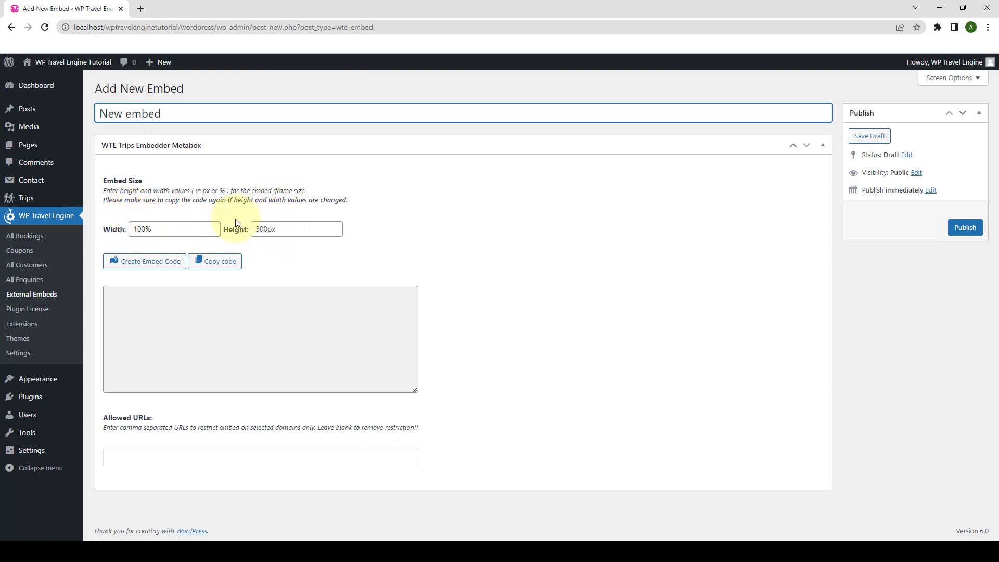
pyautogui.click(164, 267)
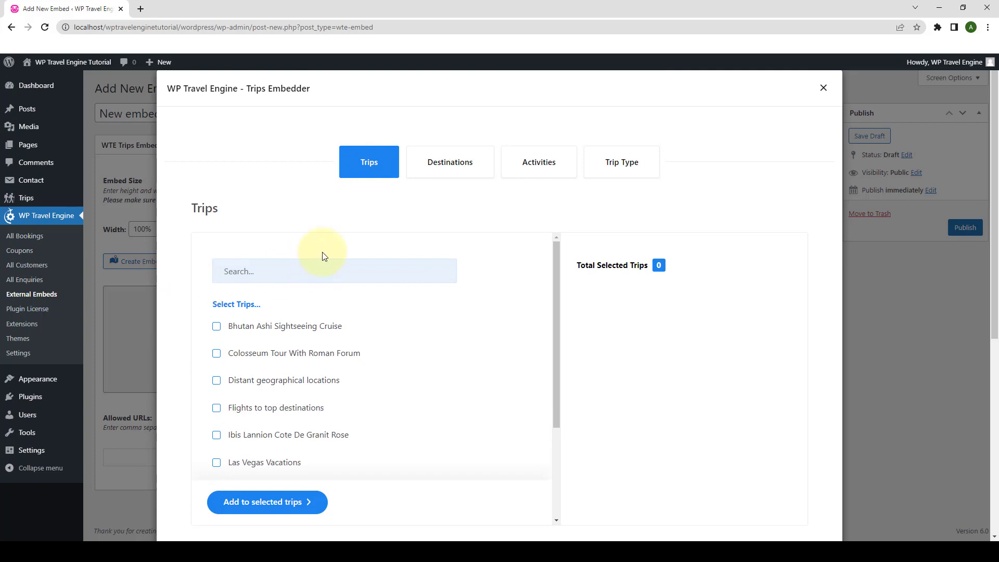
# Browse the embedder's trips, destinations, activities and trip types lists.
pyautogui.scroll(-1, 348, 376)
pyautogui.scroll(-1, 348, 377)
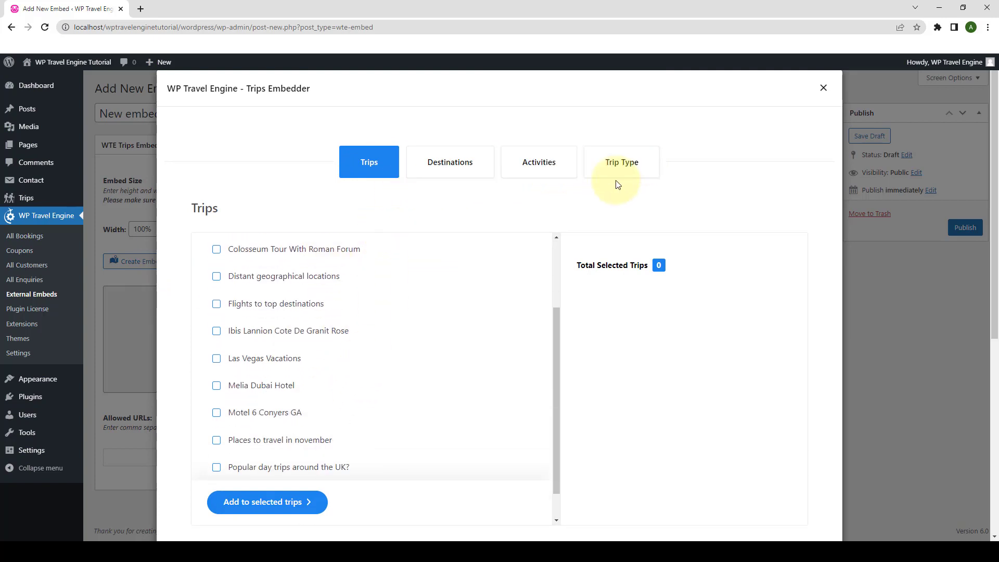
pyautogui.click(511, 171)
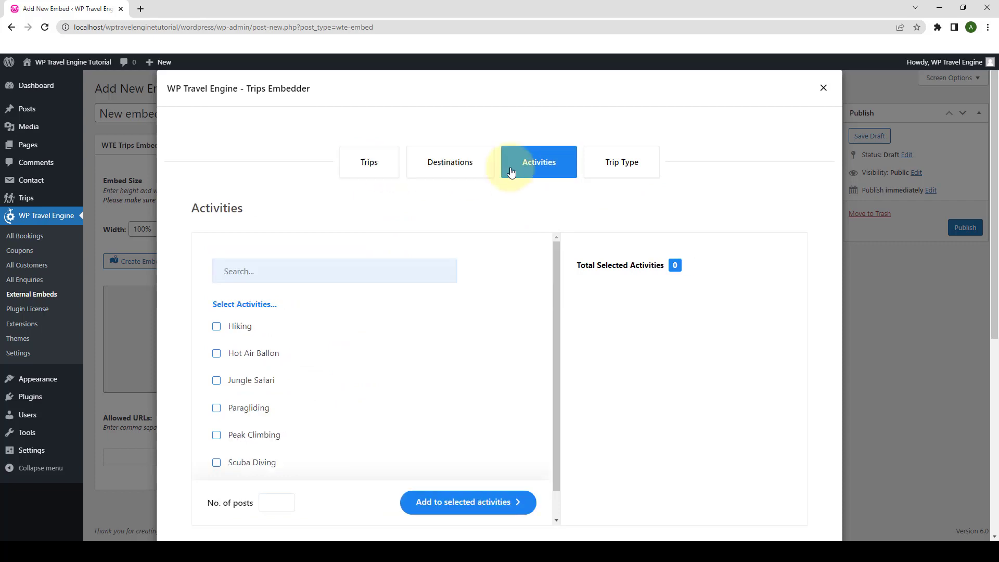
pyautogui.click(625, 165)
pyautogui.click(386, 165)
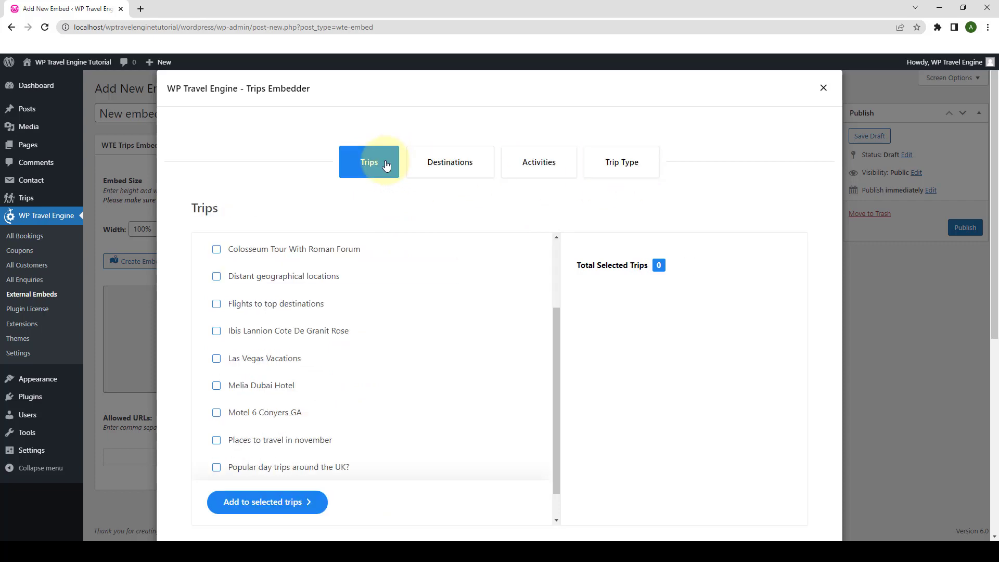
pyautogui.click(458, 164)
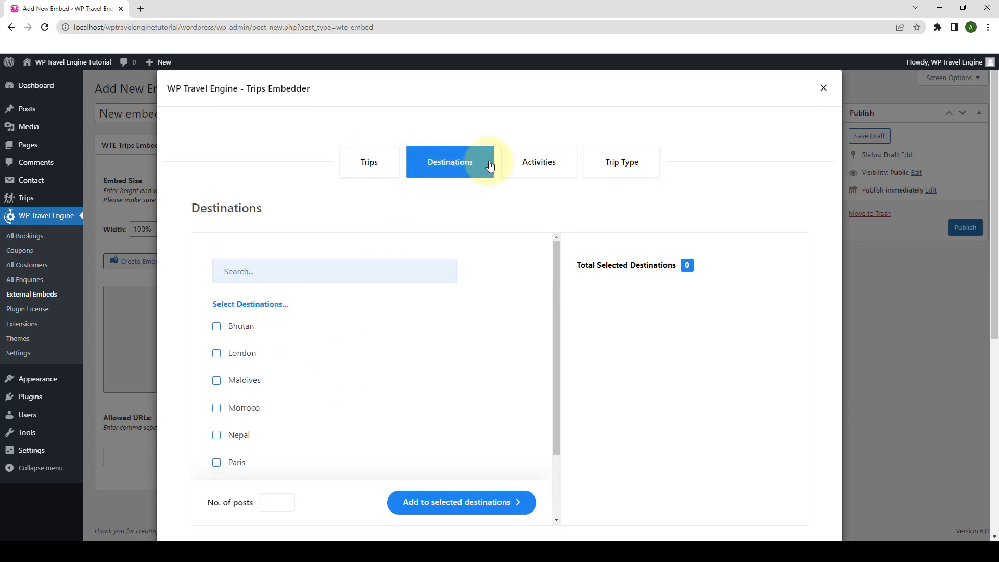
pyautogui.click(546, 168)
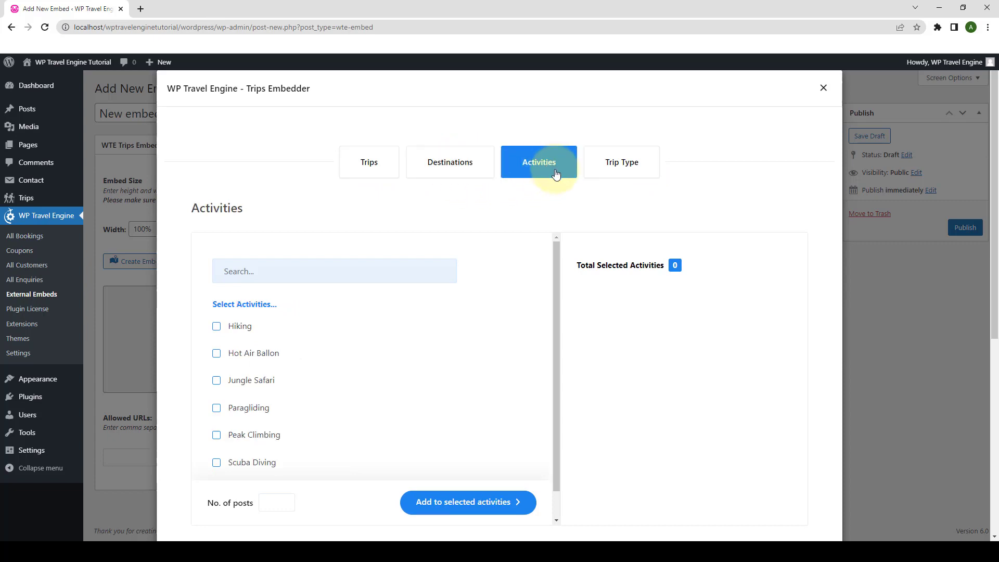
pyautogui.click(643, 171)
pyautogui.click(386, 171)
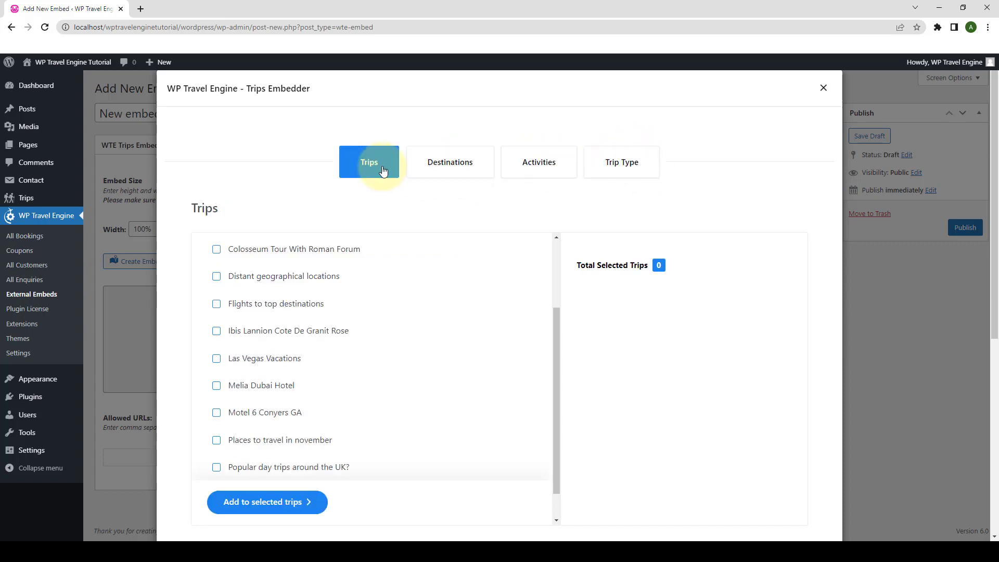
pyautogui.scroll(-2, 320, 333)
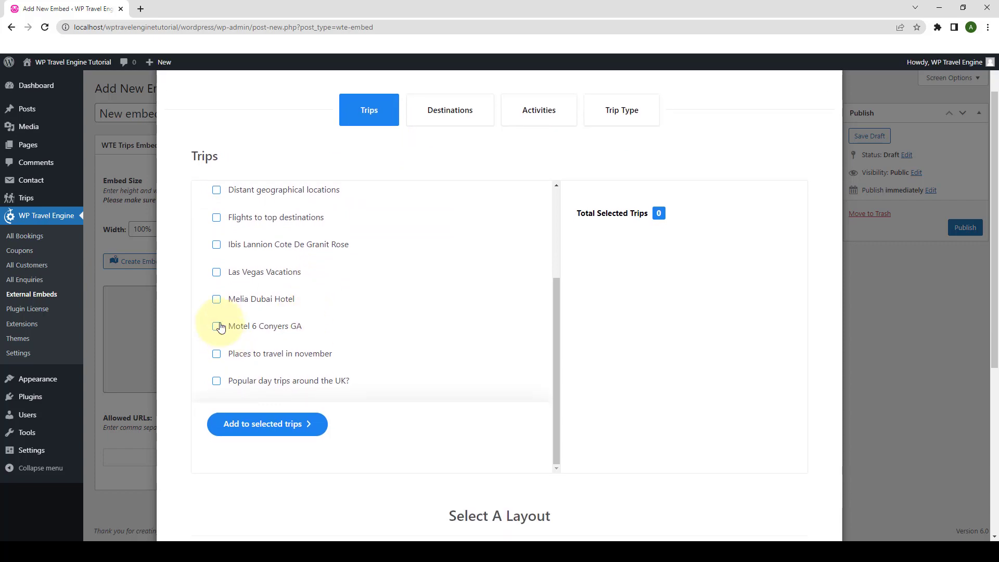
# Select Melia Dubai Hotel, Motel 6 Conyers GA and Flights to top destinations, in that order.
pyautogui.click(217, 218)
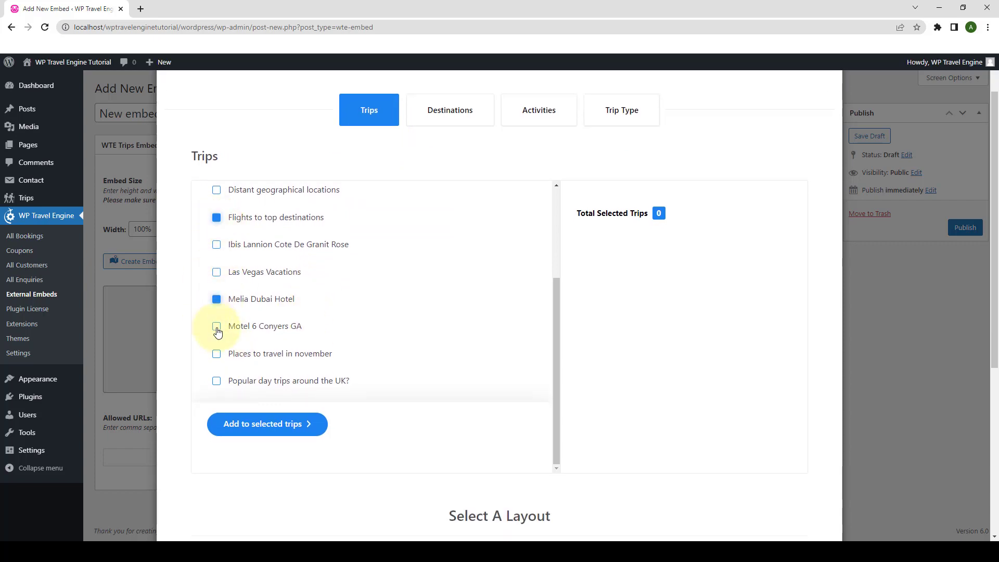
pyautogui.click(312, 426)
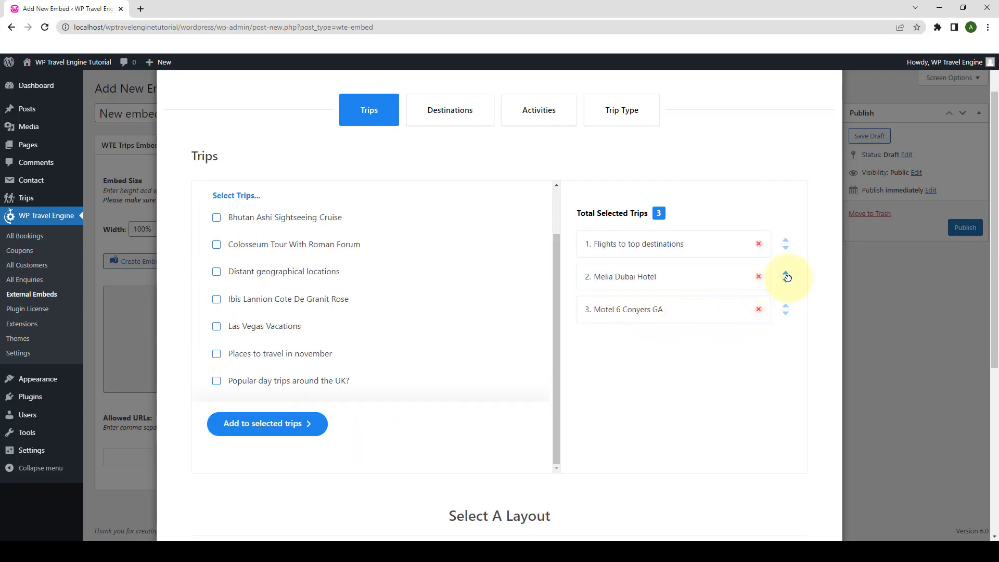
pyautogui.moveTo(787, 277); pyautogui.dragTo(787, 234)
pyautogui.moveTo(785, 307); pyautogui.dragTo(784, 276)
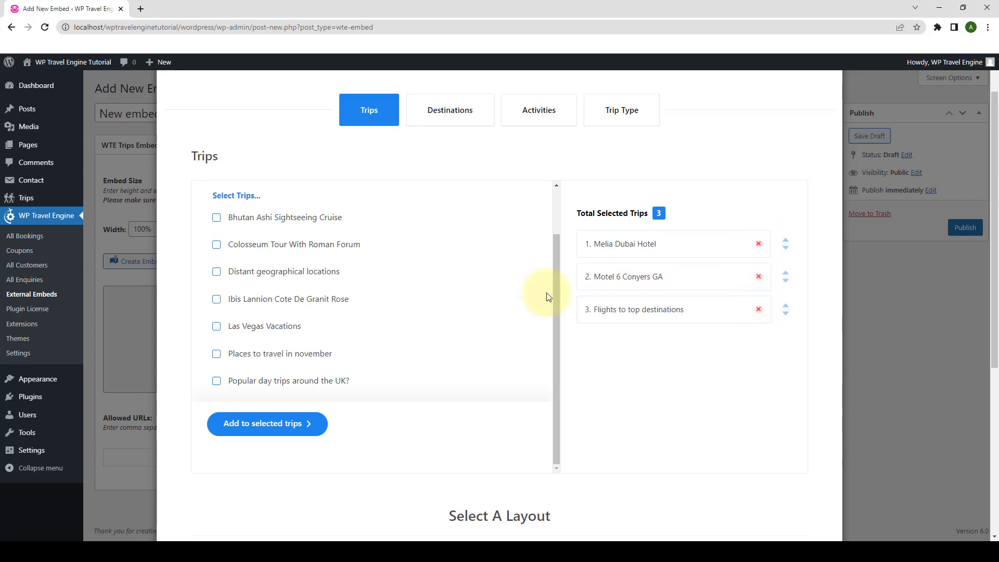
# Generate grid-layout embed code for the three selected trips.
pyautogui.scroll(-4, 325, 367)
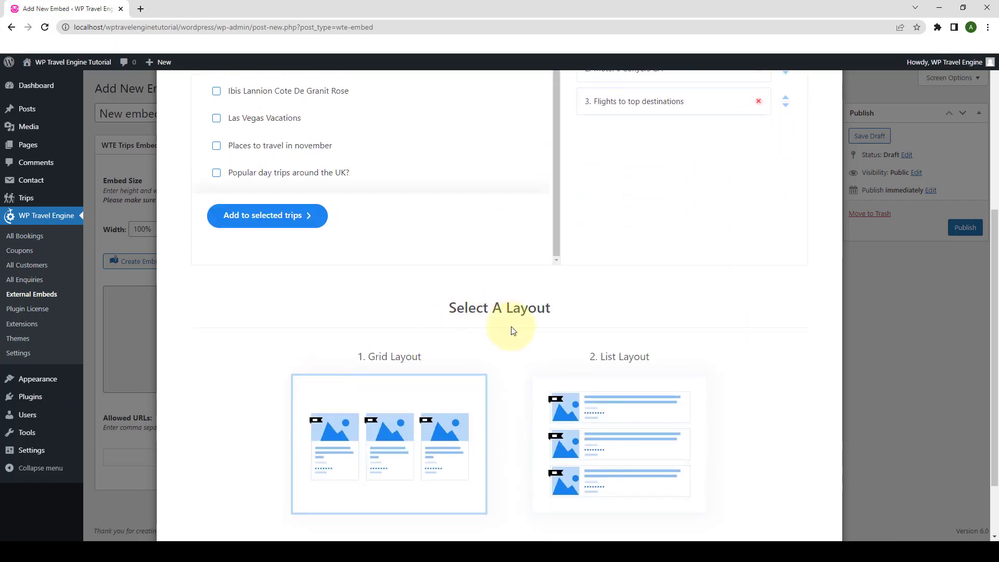
pyautogui.scroll(-2, 513, 332)
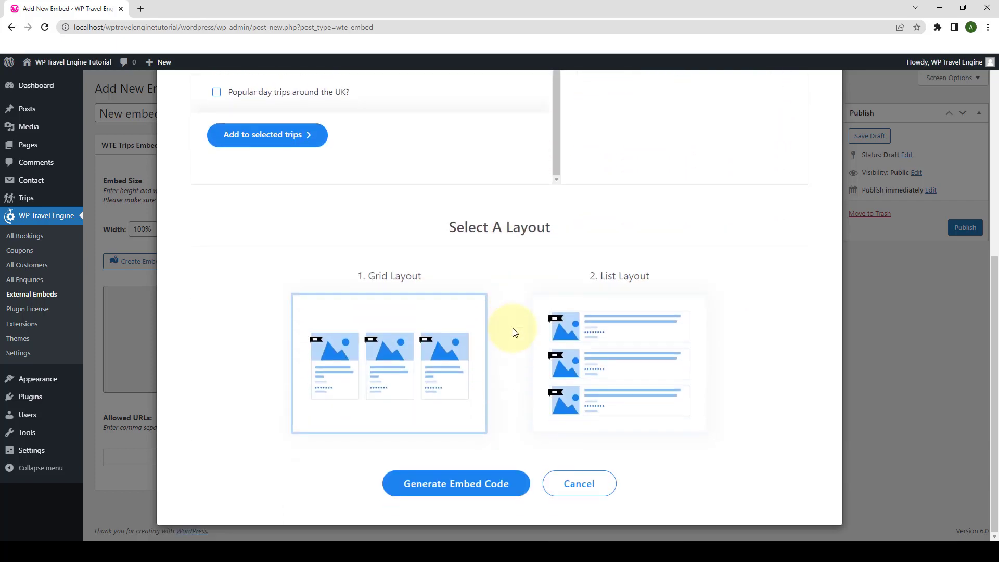
pyautogui.click(482, 493)
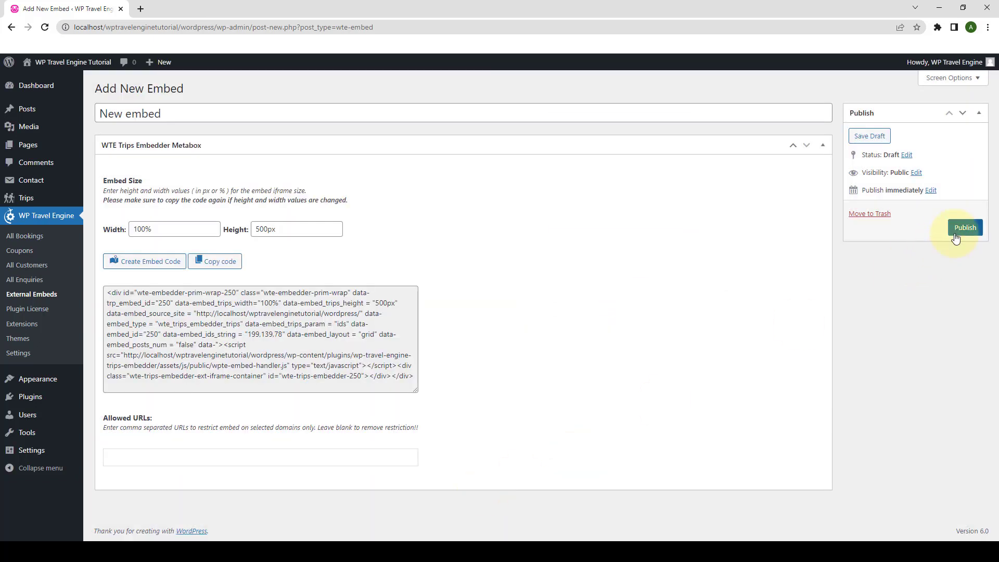
# Publish the 'New embed' embed and copy its generated grid embed code.
pyautogui.click(963, 235)
pyautogui.scroll(-1, 586, 353)
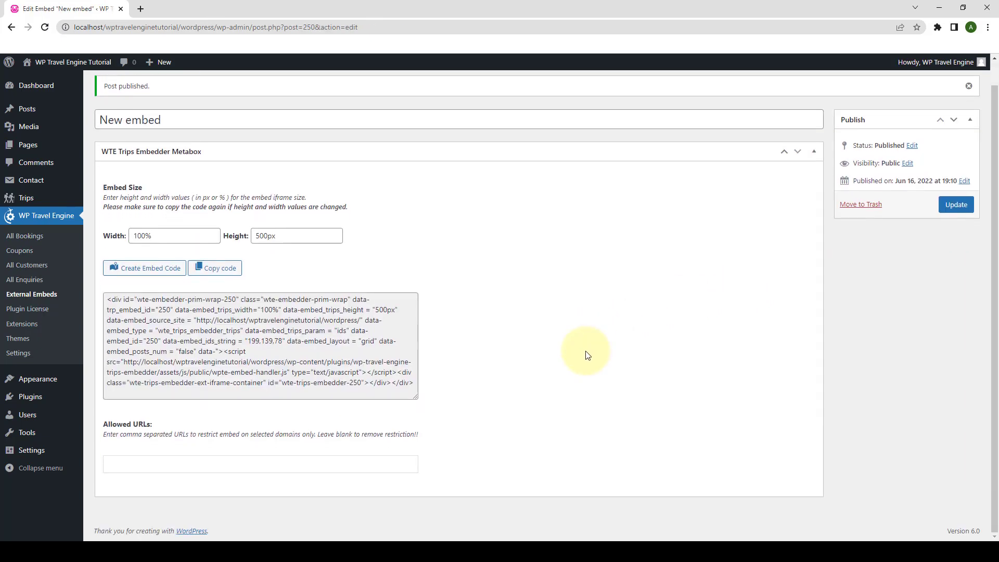
pyautogui.click(219, 274)
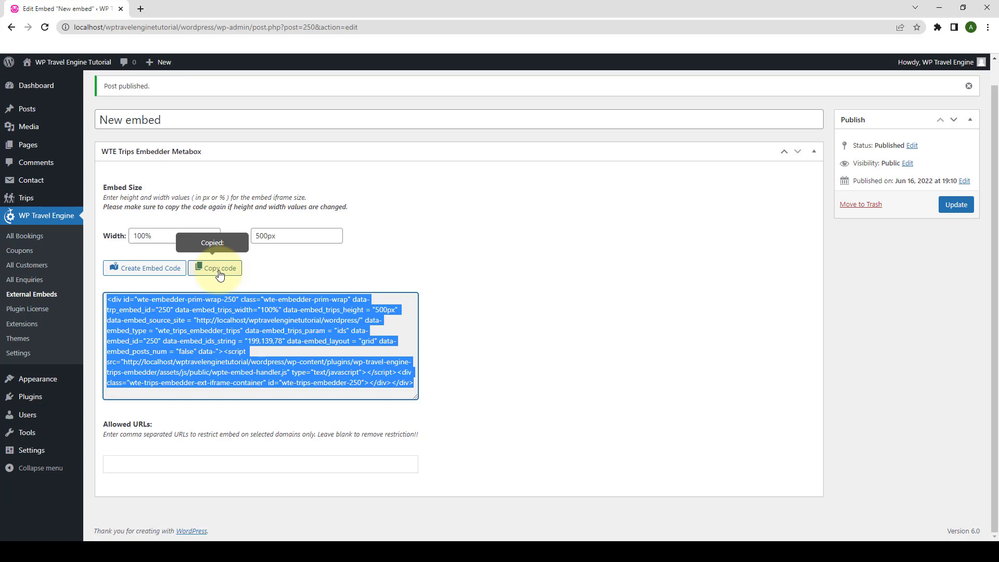
# Create a new page titled 'Trips'.
pyautogui.moveTo(57, 148)
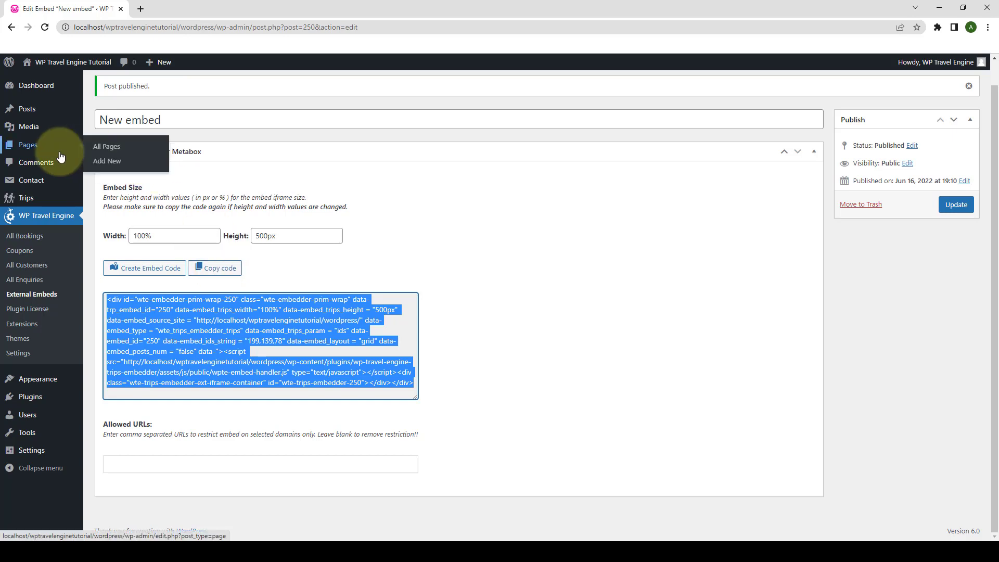
pyautogui.click(115, 163)
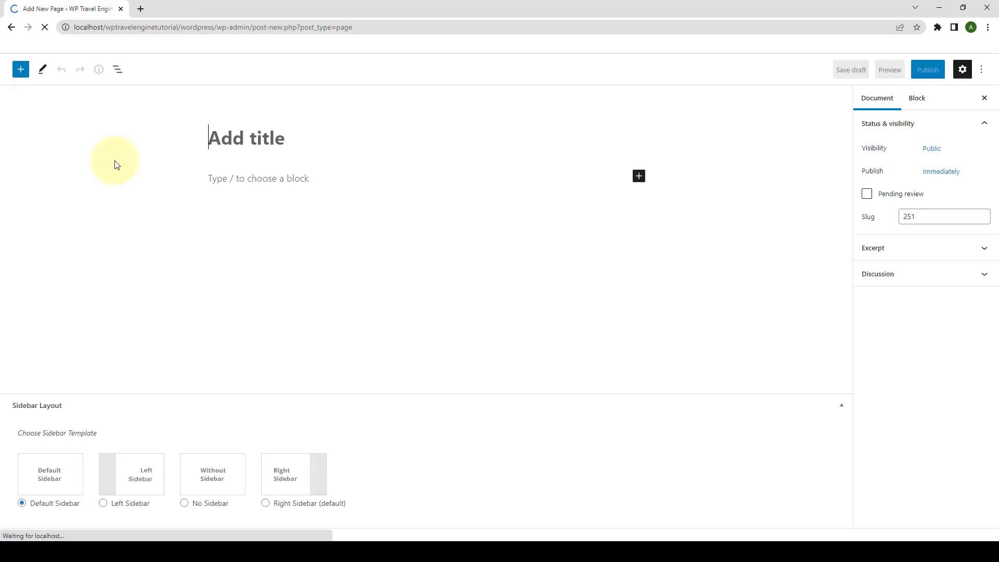
pyautogui.click(224, 147)
pyautogui.write('Trips')
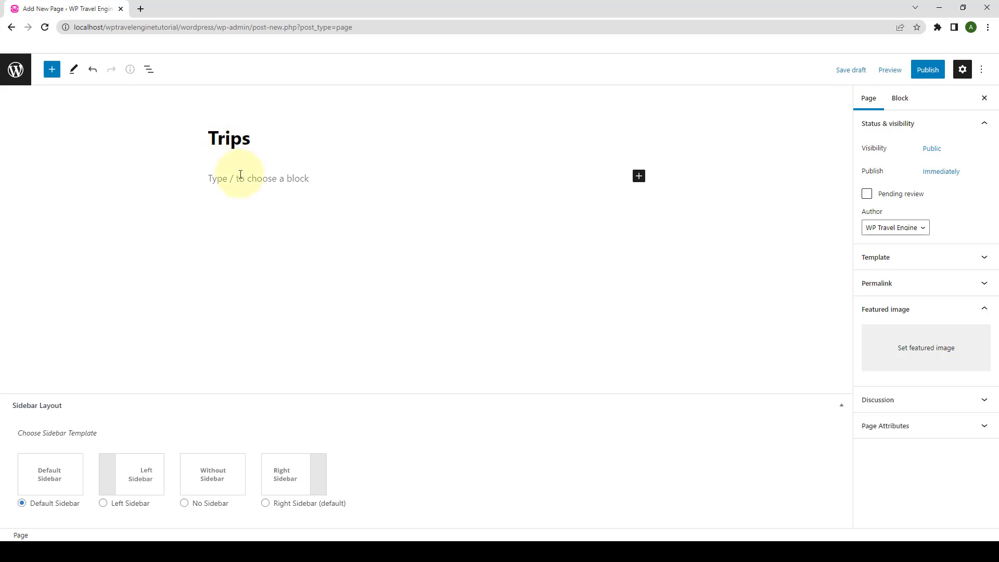
# Paste the copied trips embed code into a Custom HTML block and publish the page.
pyautogui.click(250, 181)
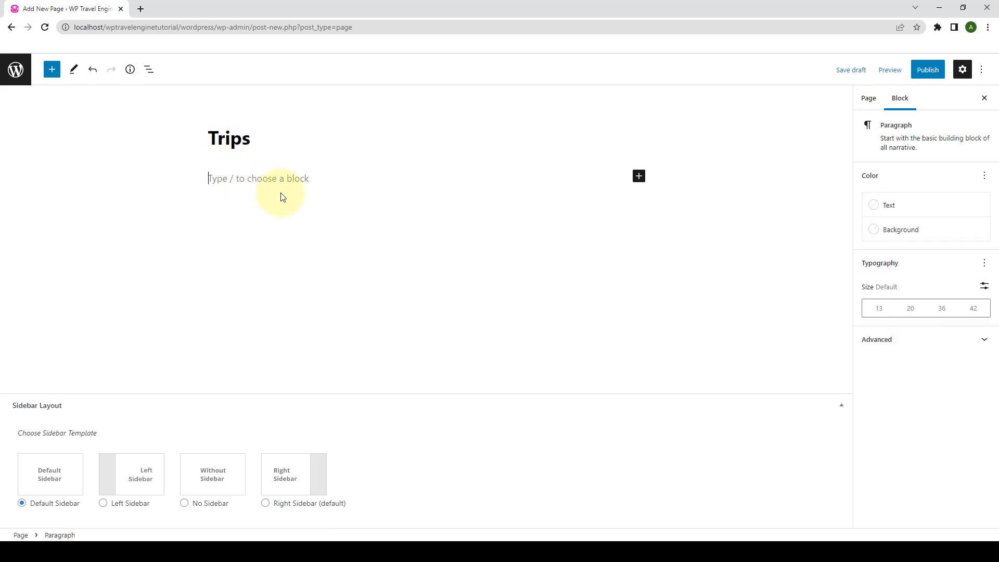
pyautogui.click(641, 177)
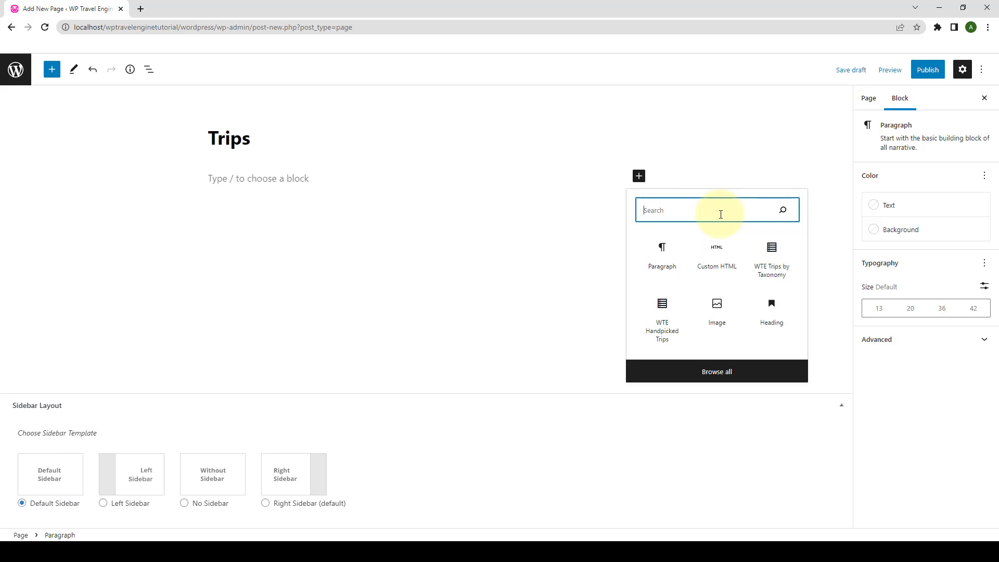
pyautogui.click(717, 250)
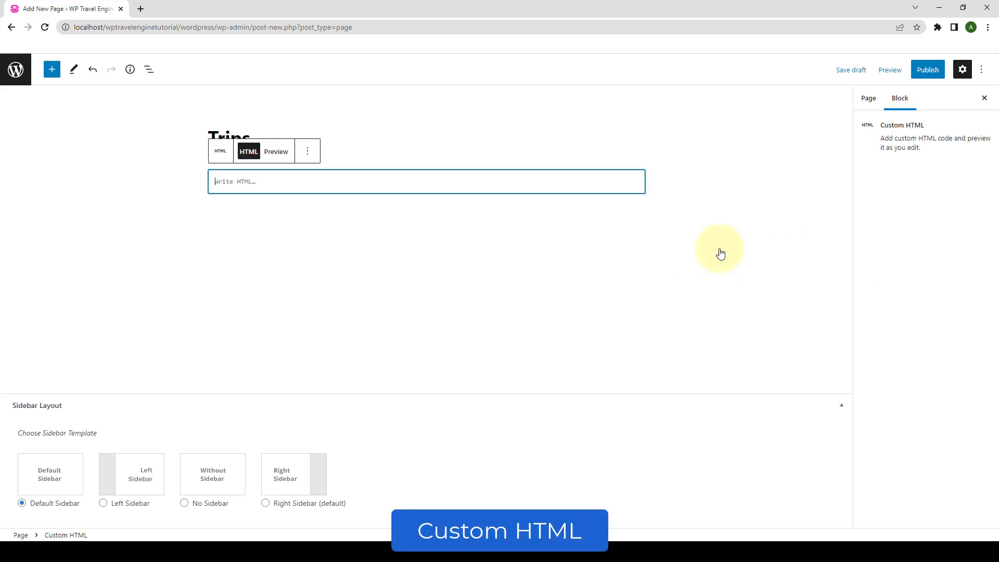
pyautogui.rightClick(228, 182)
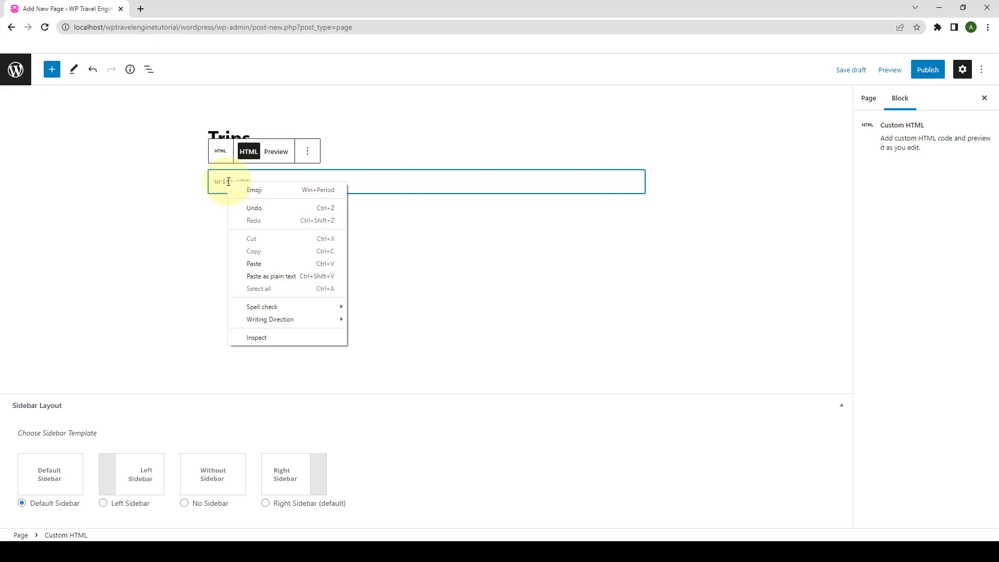
pyautogui.click(250, 263)
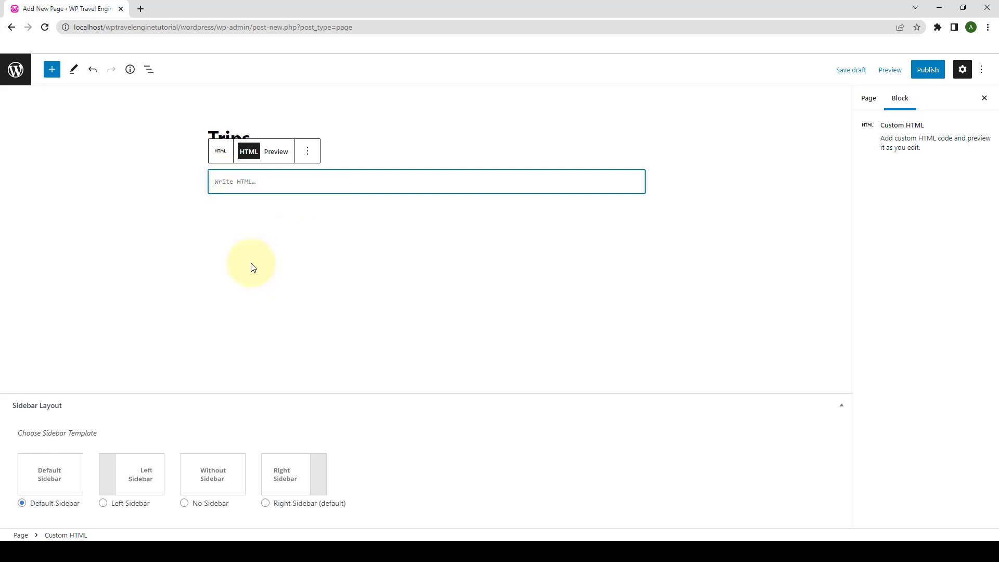
pyautogui.click(928, 69)
# Confirm publishing, set the Trips page layout to No Sidebar, and update it.
pyautogui.click(915, 70)
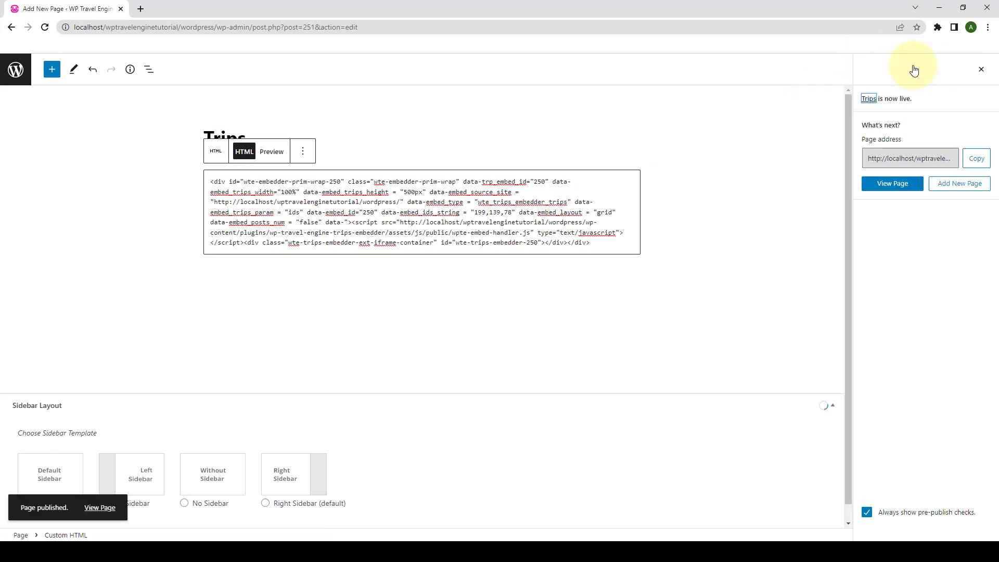
pyautogui.click(184, 503)
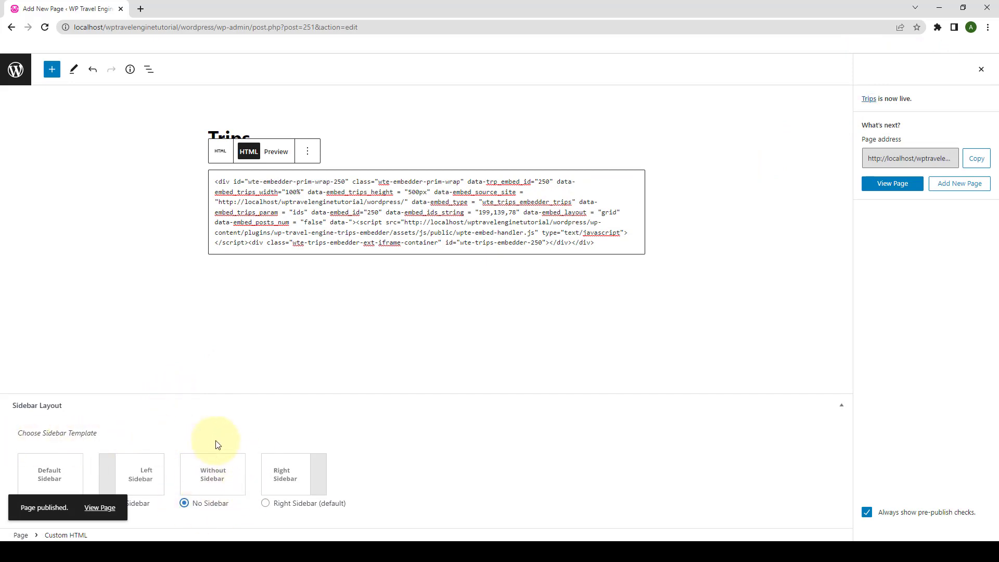
pyautogui.click(981, 70)
pyautogui.click(944, 70)
# Check the three trip cards on the live Trips page in a new tab, then return to the editor.
pyautogui.rightClick(97, 507)
pyautogui.click(137, 427)
pyautogui.click(157, 9)
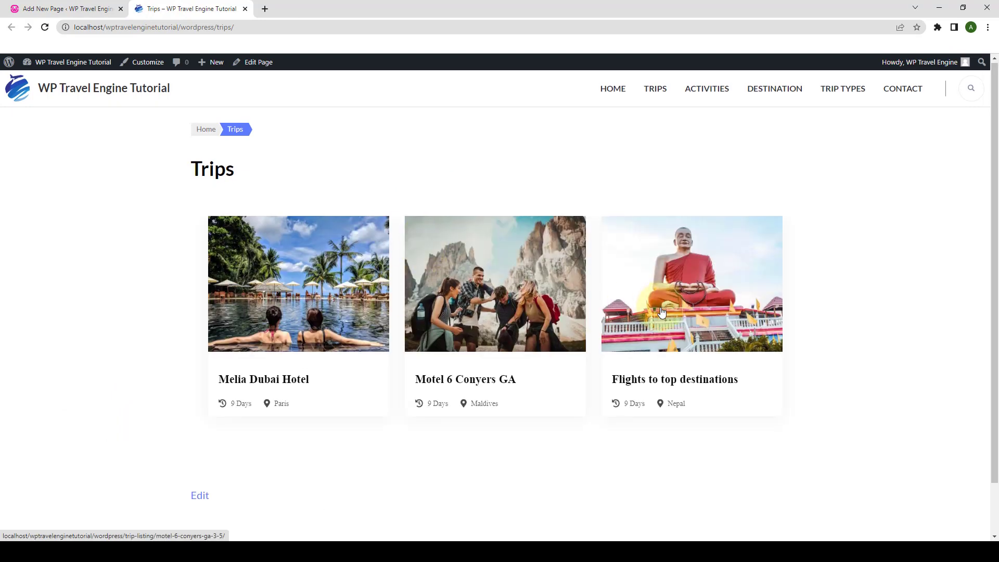
pyautogui.scroll(-2, 562, 309)
pyautogui.scroll(1, 669, 364)
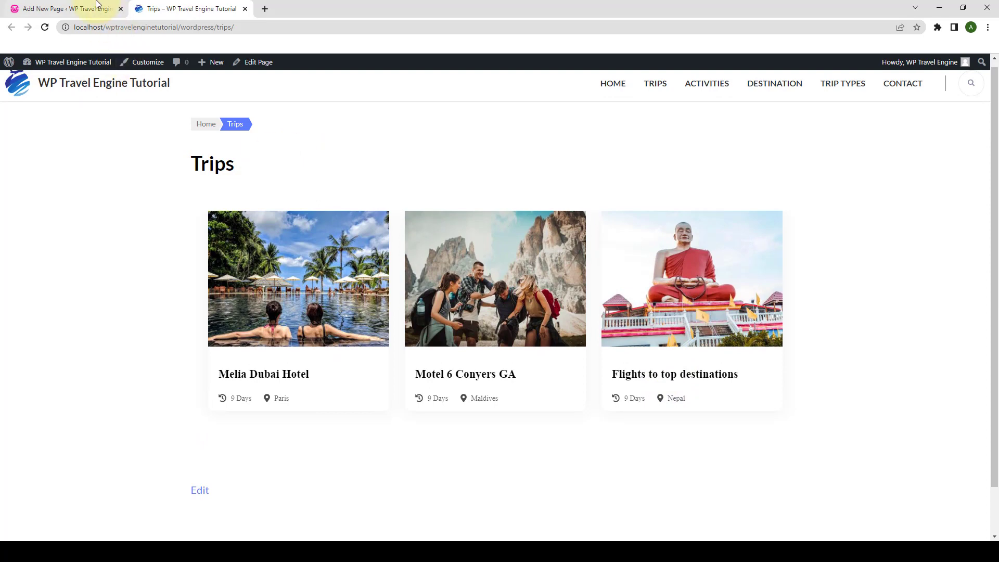
pyautogui.click(96, 8)
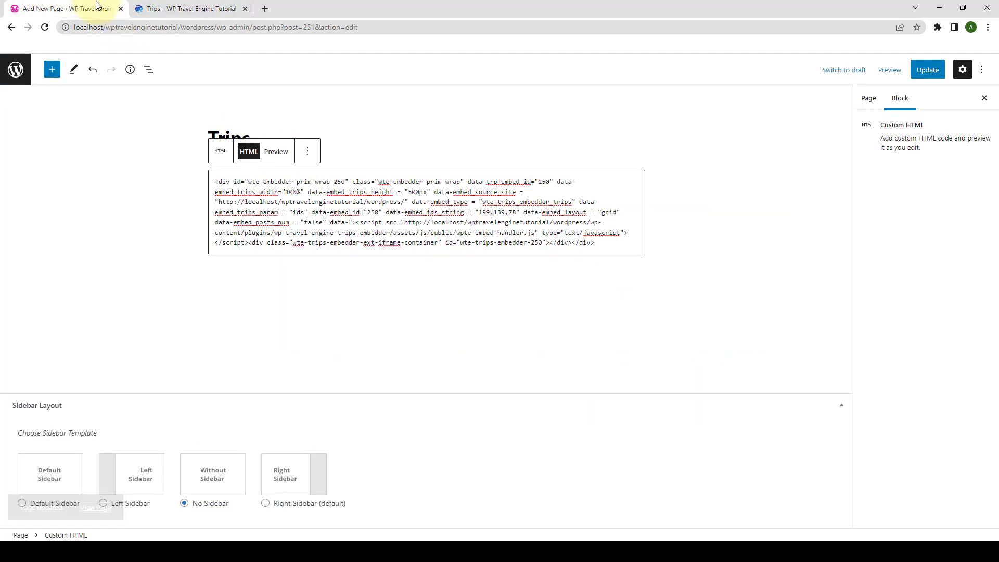
# Title a new embed 'Embed' and open its Trips Embedder.
pyautogui.click(10, 29)
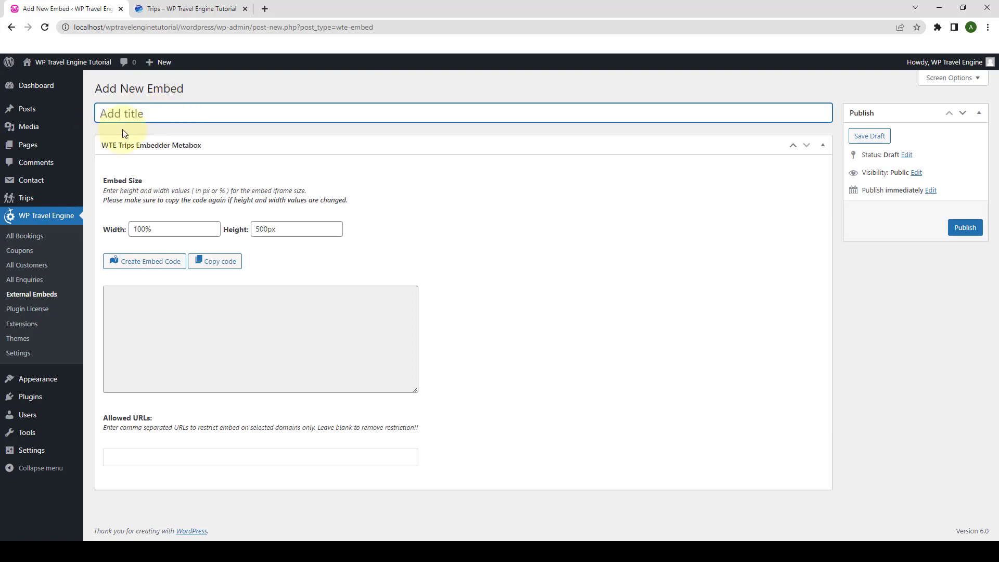
pyautogui.write('Embed')
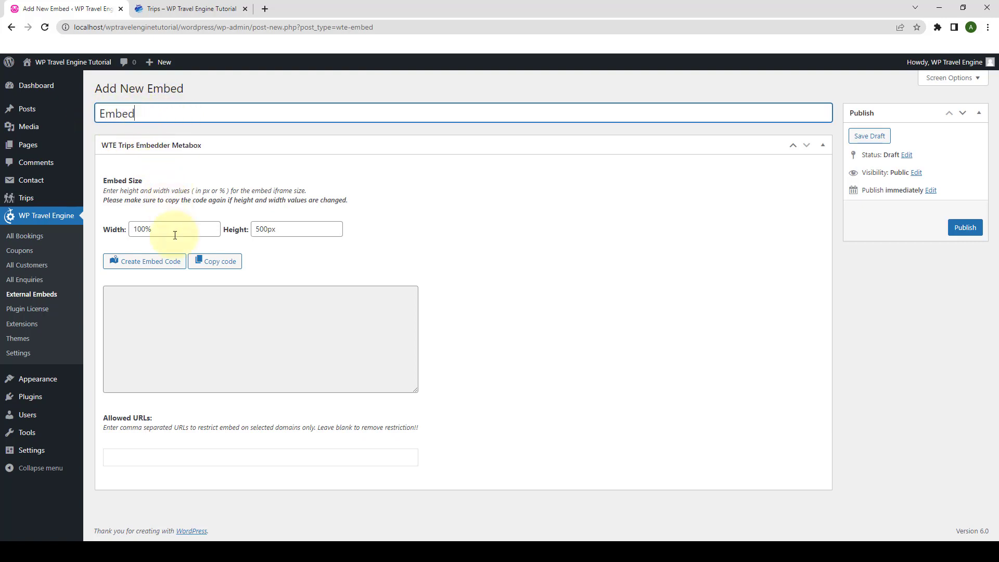
pyautogui.click(160, 269)
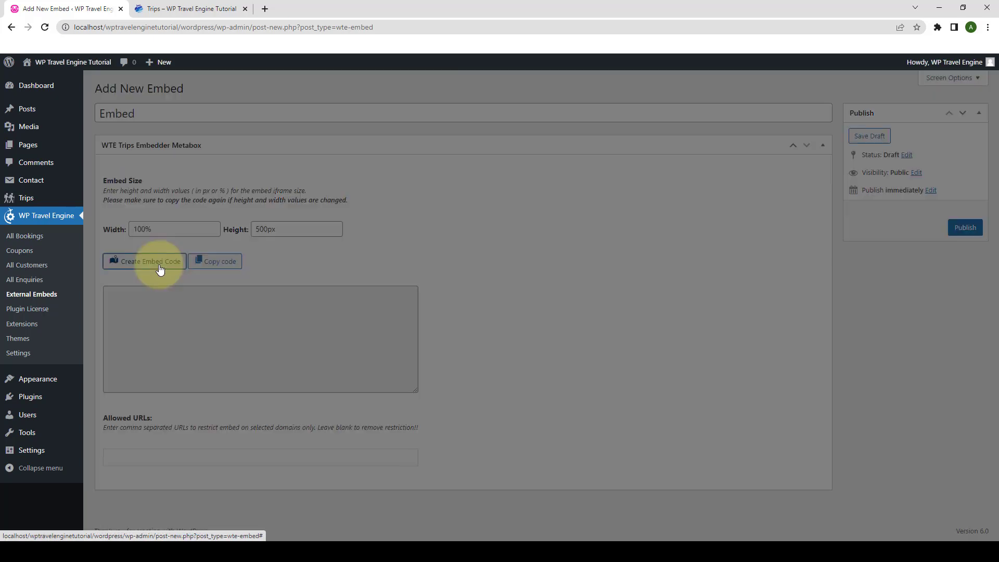
# Add the Hiking and Jungle Safari activities to the selected activities.
pyautogui.click(541, 167)
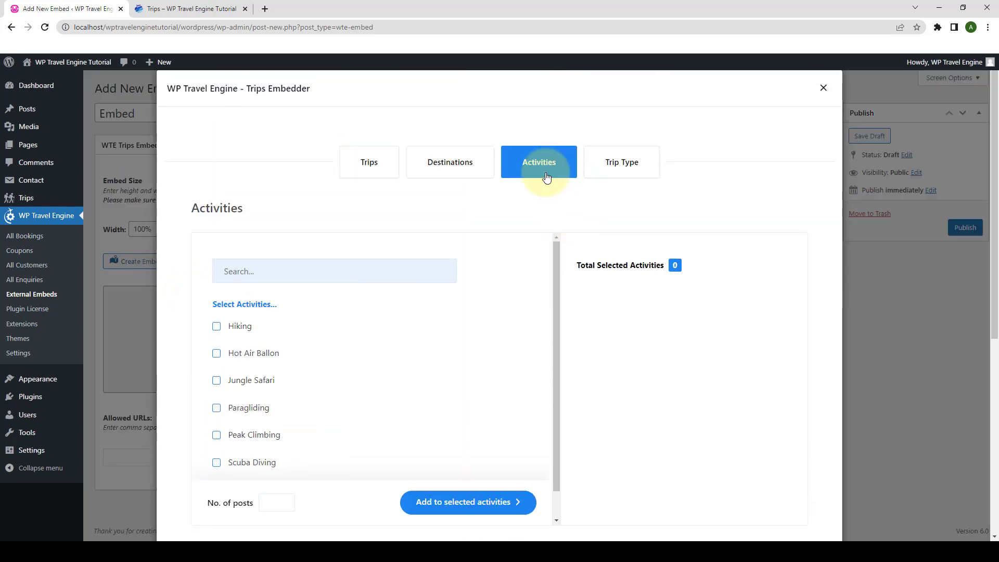
pyautogui.scroll(-1, 288, 311)
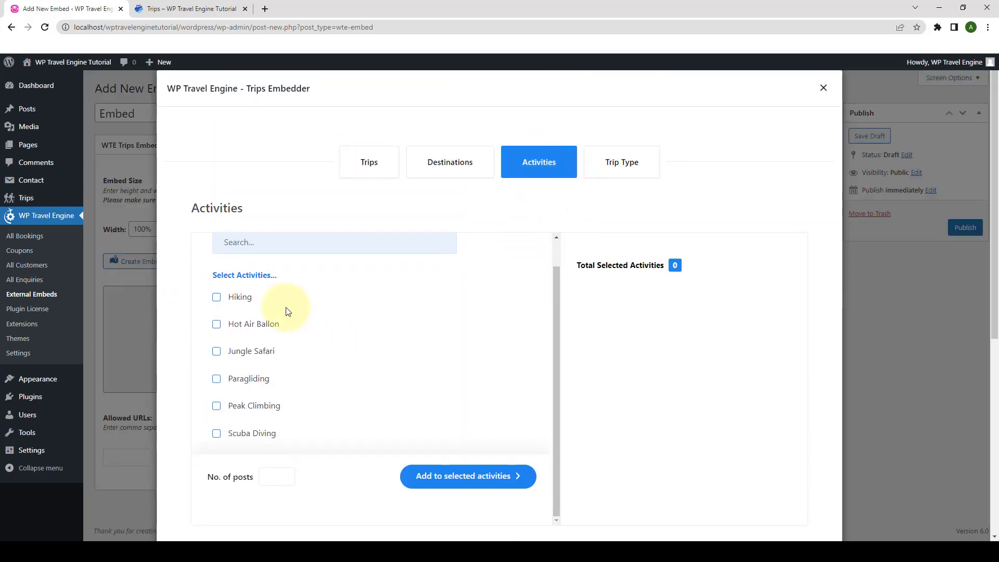
pyautogui.click(216, 298)
pyautogui.click(216, 351)
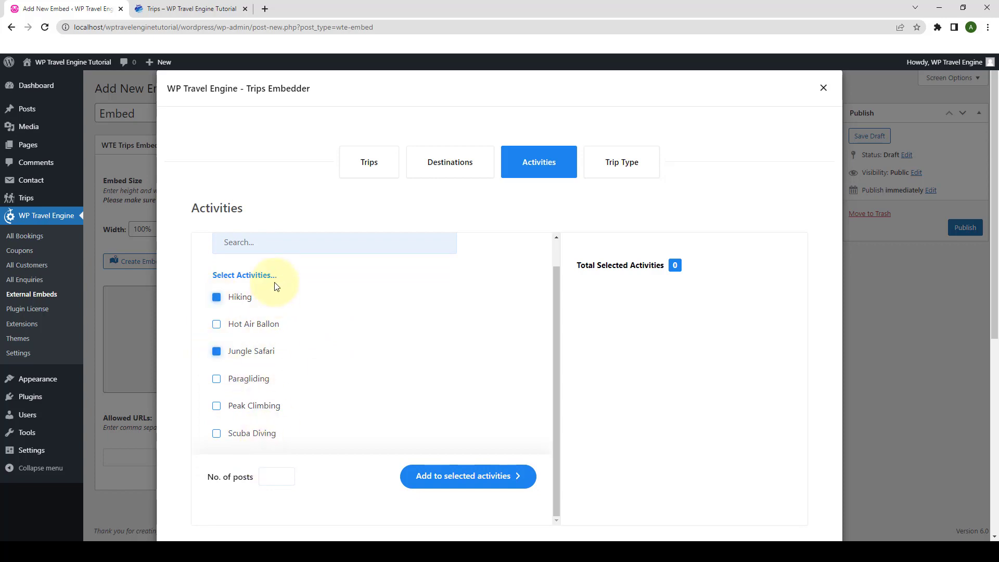
pyautogui.scroll(-1, 384, 404)
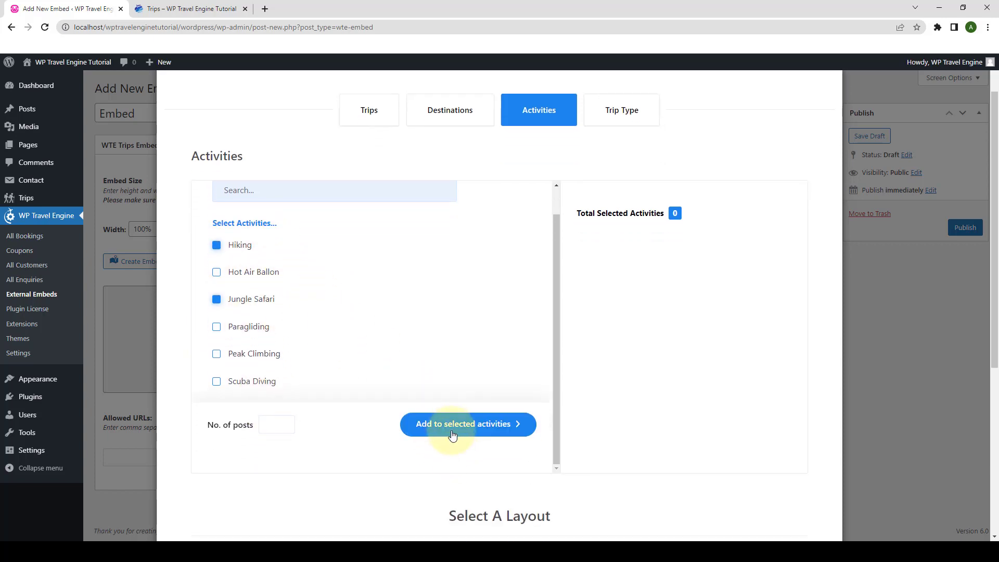
pyautogui.click(522, 428)
# Choose List Layout for the activity embed.
pyautogui.scroll(-5, 521, 427)
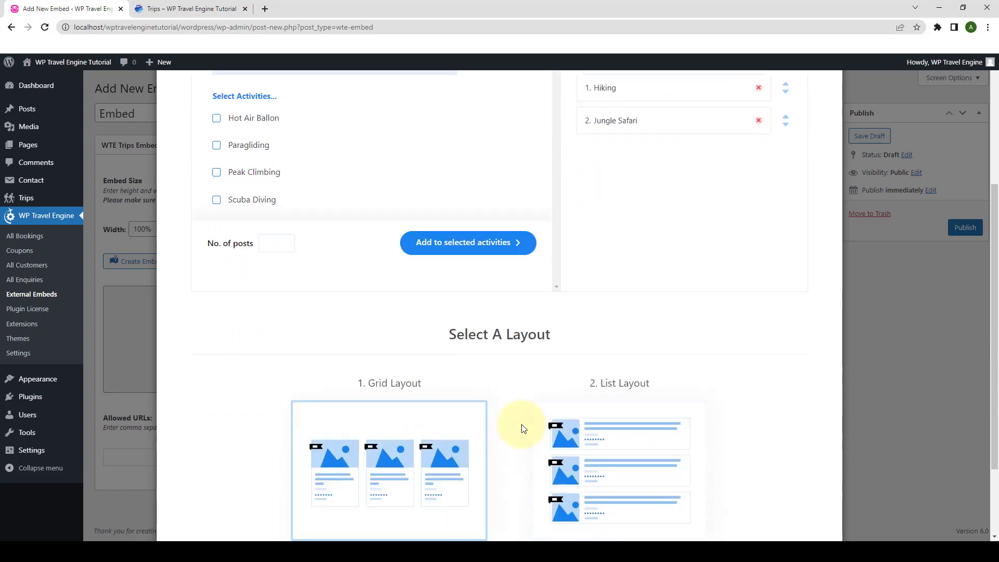
pyautogui.click(598, 401)
pyautogui.scroll(2, 601, 398)
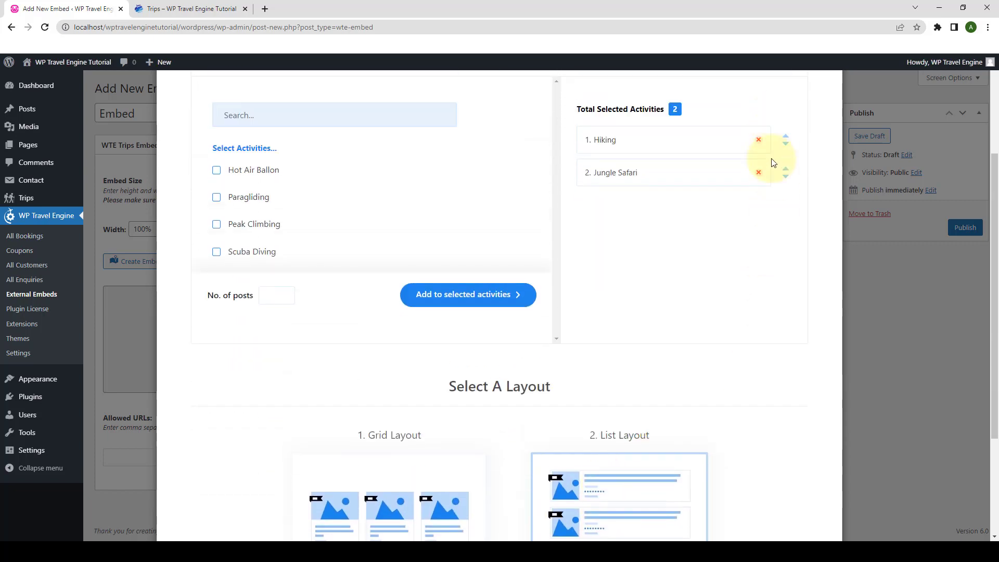
pyautogui.scroll(-3, 676, 308)
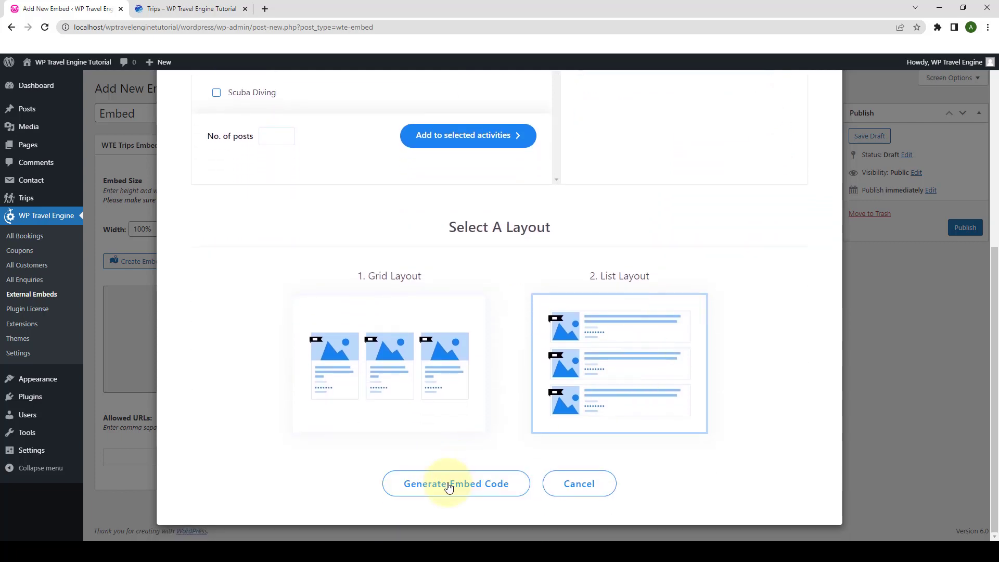
# Generate and publish the activity embed, copying its embed code.
pyautogui.click(504, 492)
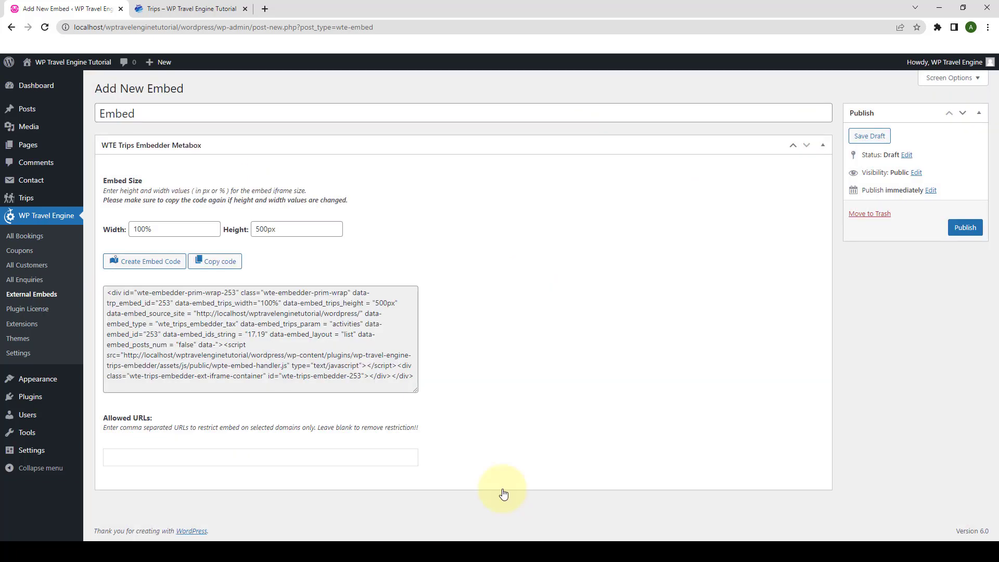
pyautogui.click(215, 263)
pyautogui.click(965, 228)
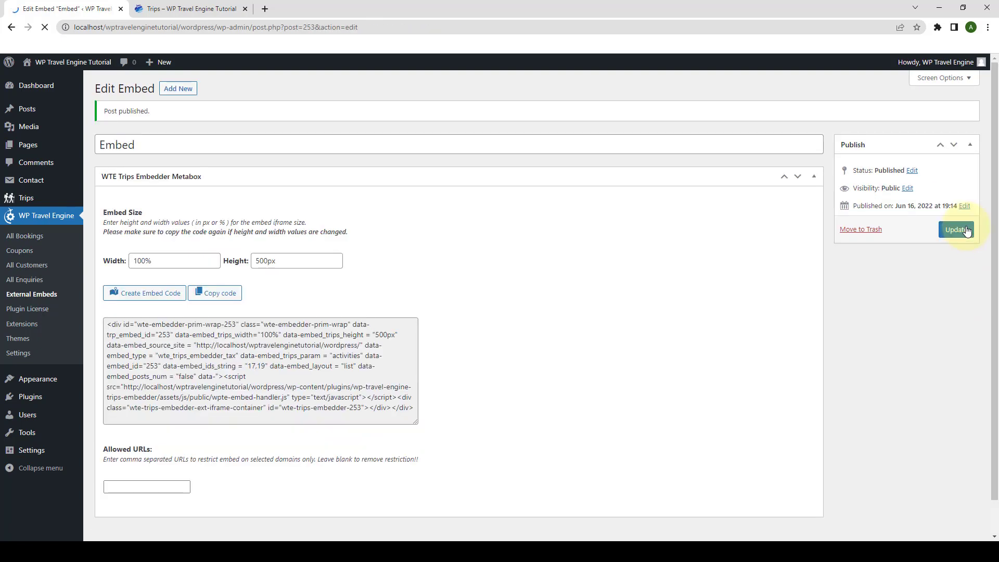
pyautogui.scroll(-1, 230, 271)
pyautogui.click(229, 273)
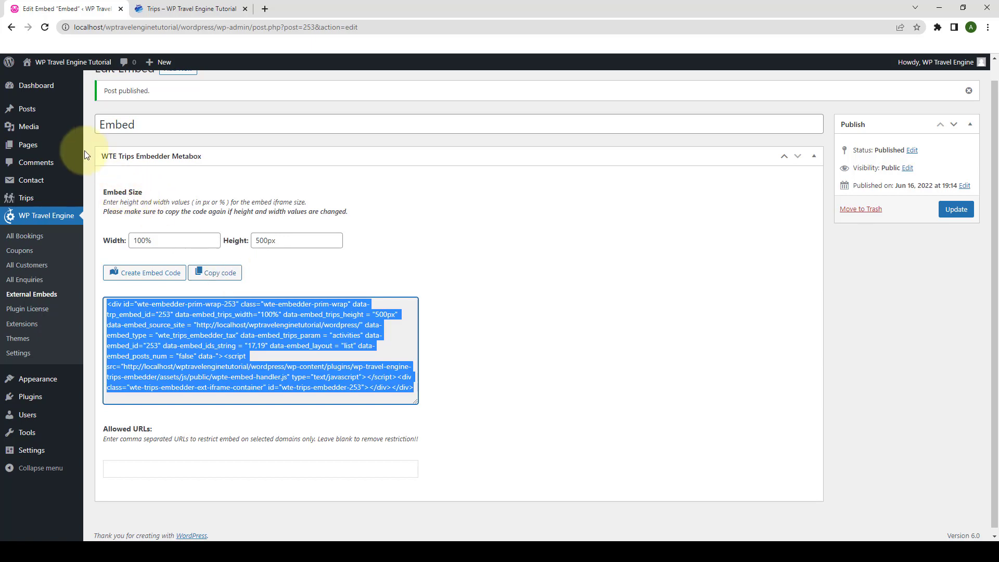
# Open the Trips page for editing from the pages list.
pyautogui.moveTo(67, 145)
pyautogui.click(119, 151)
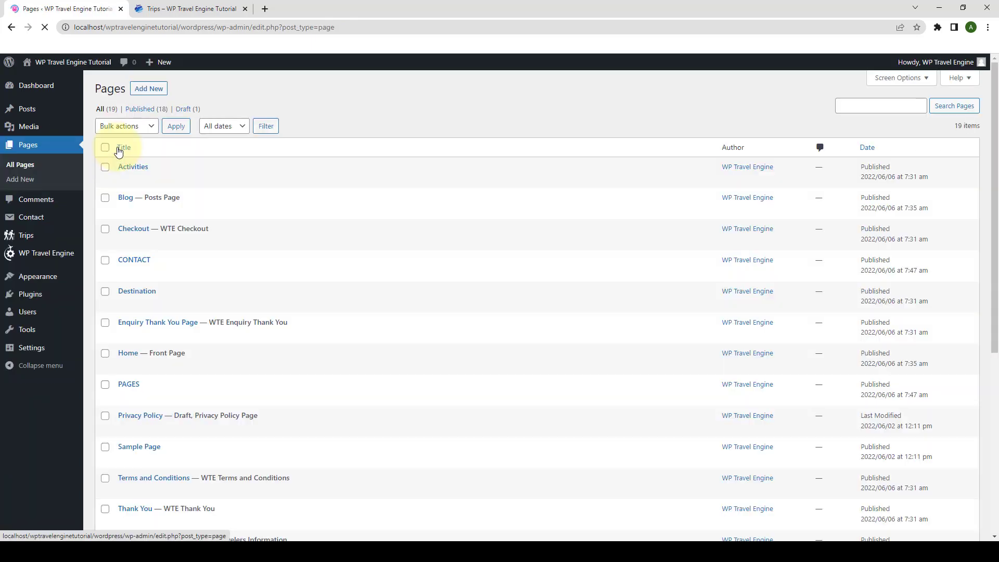
pyautogui.scroll(-5, 145, 297)
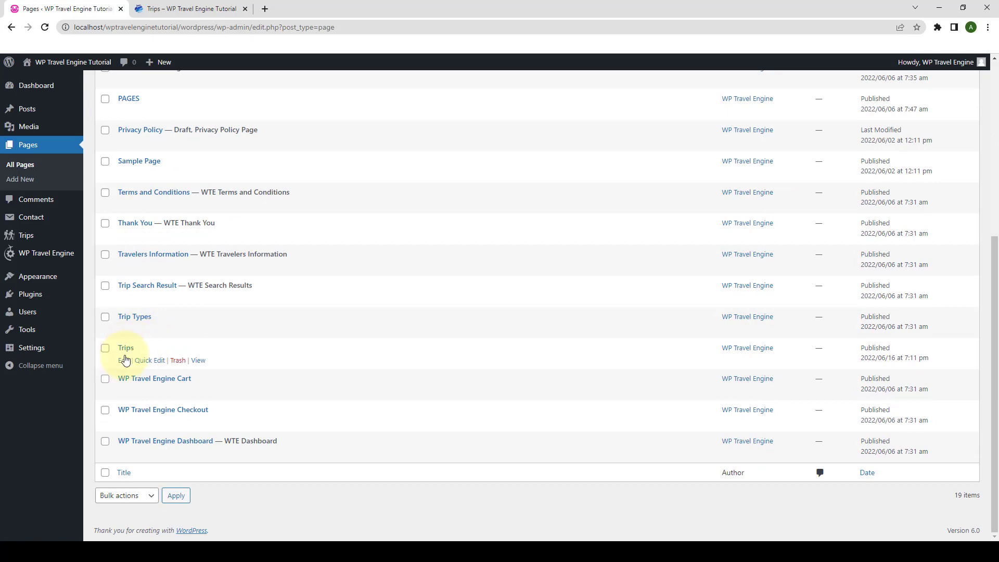
pyautogui.click(124, 361)
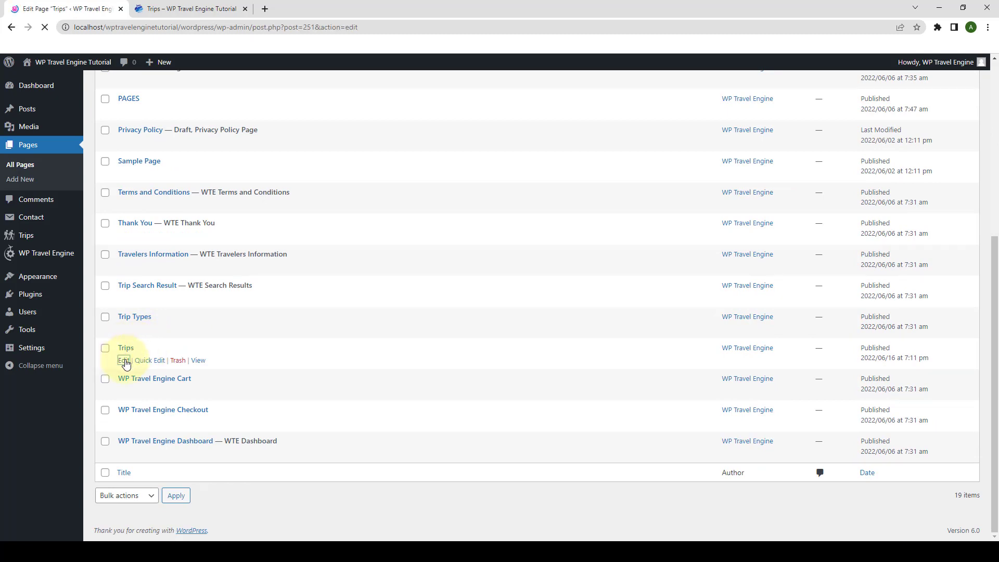
# Add a second Custom HTML block holding the pasted activity embed code.
pyautogui.click(571, 283)
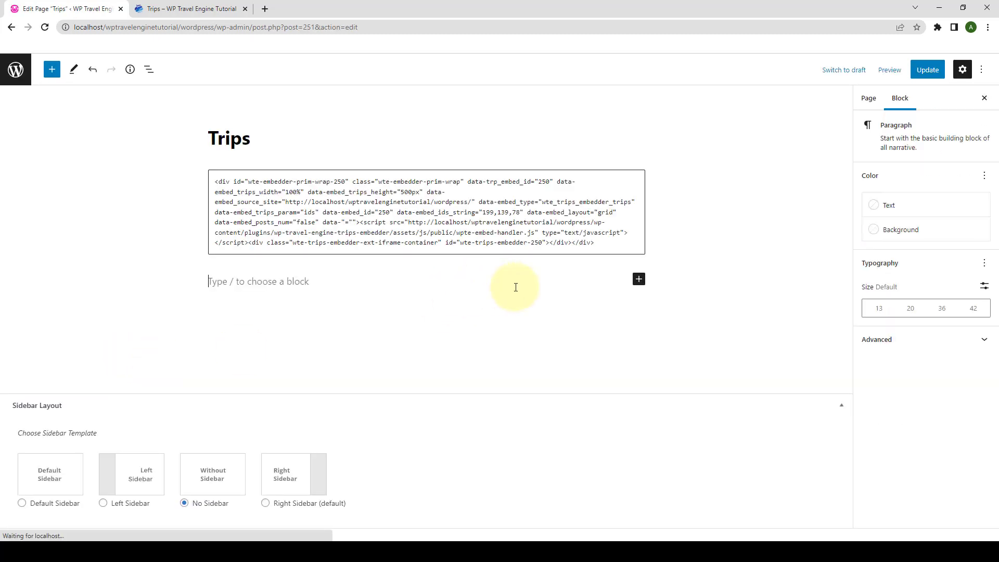
pyautogui.click(638, 280)
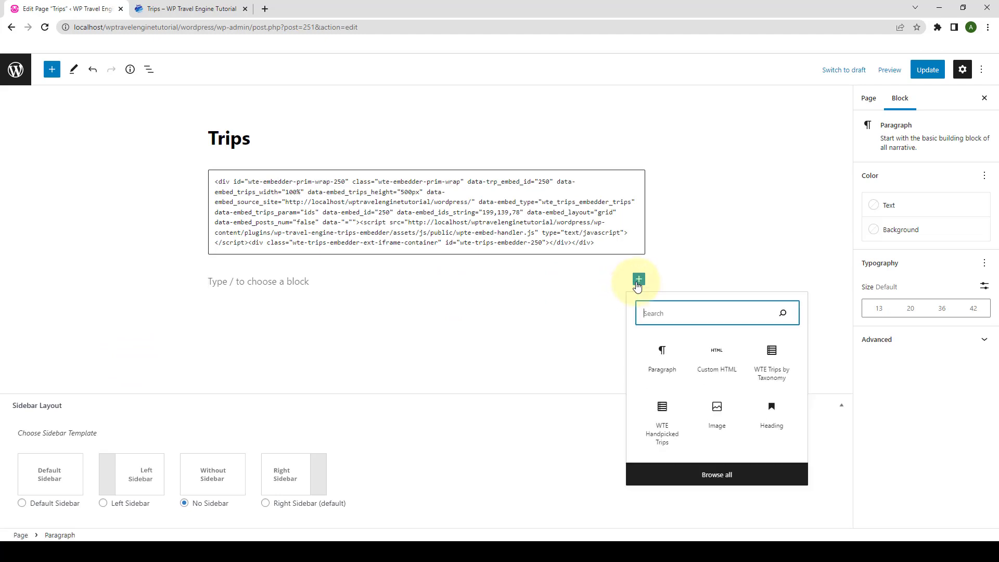
pyautogui.click(717, 354)
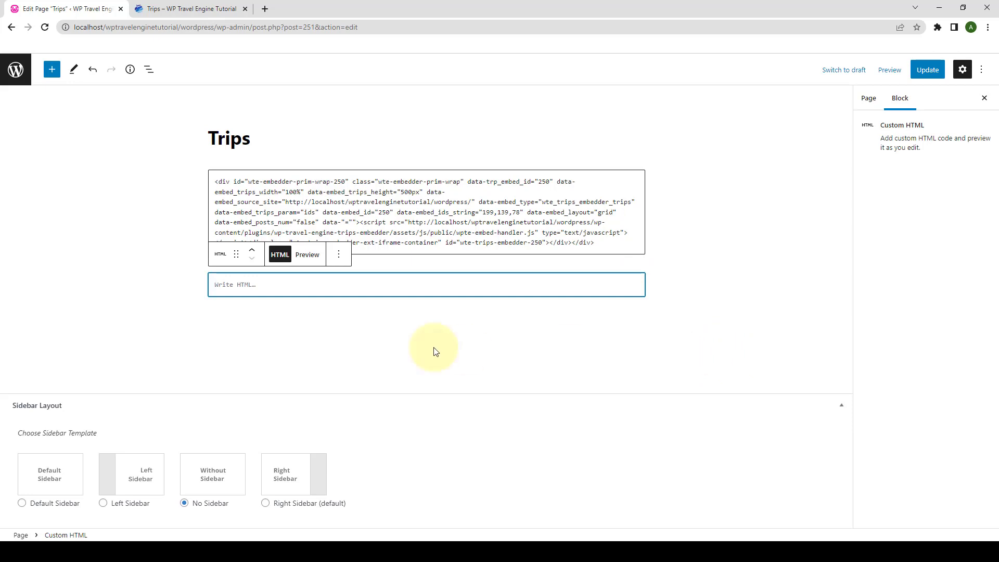
pyautogui.rightClick(234, 284)
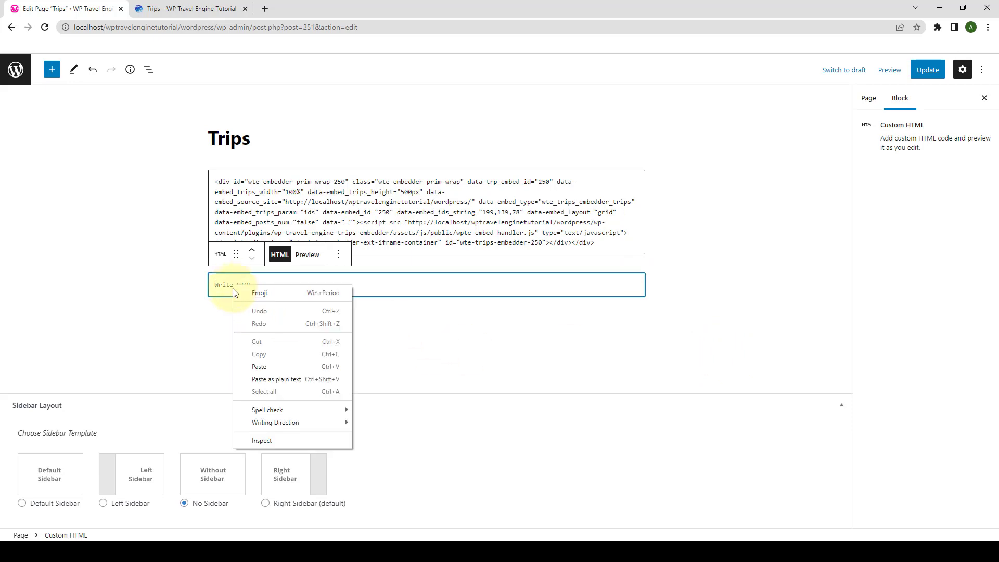
pyautogui.click(263, 368)
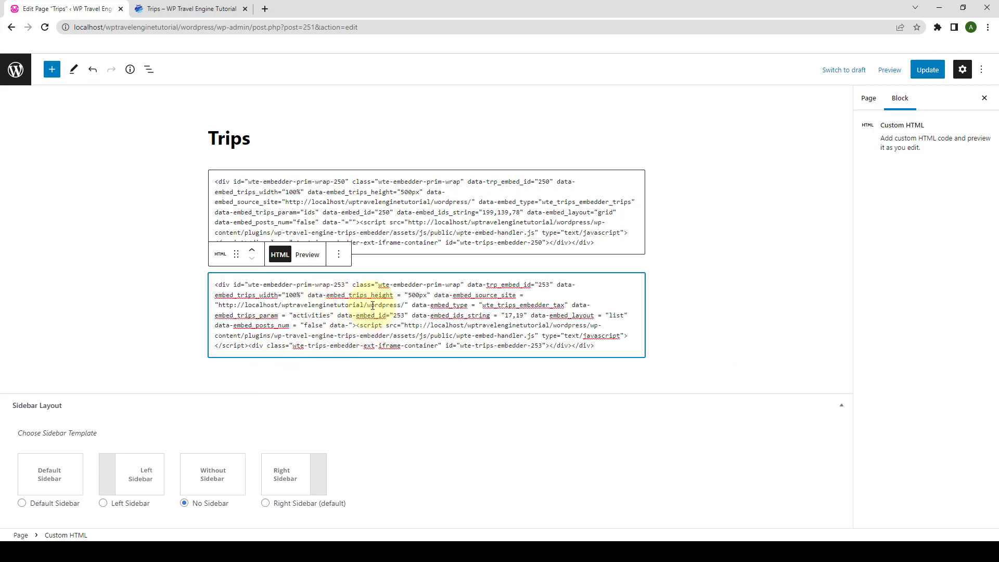
pyautogui.click(727, 261)
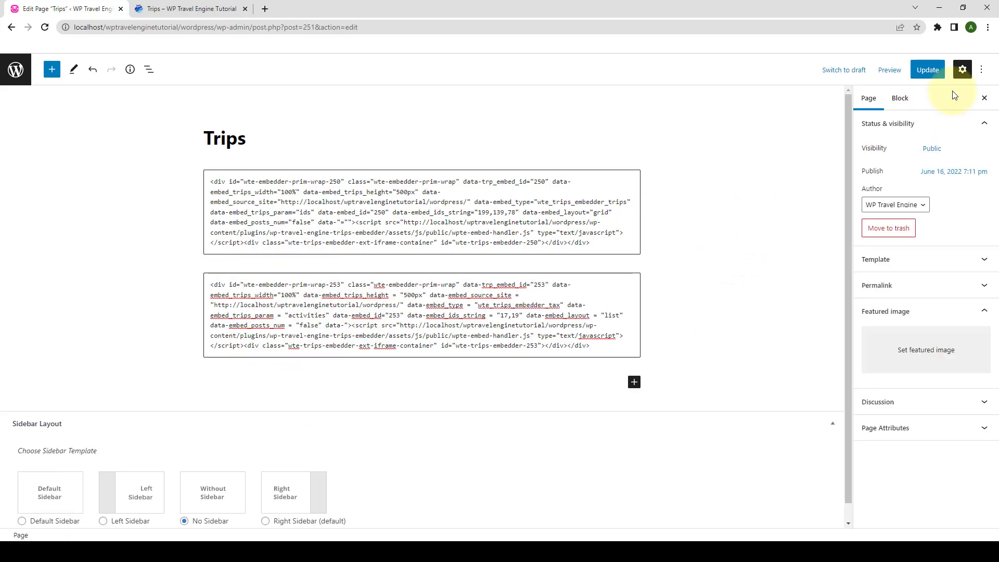
# Update the Trips page and preview the activity embed block's rendered trip listings.
pyautogui.click(934, 75)
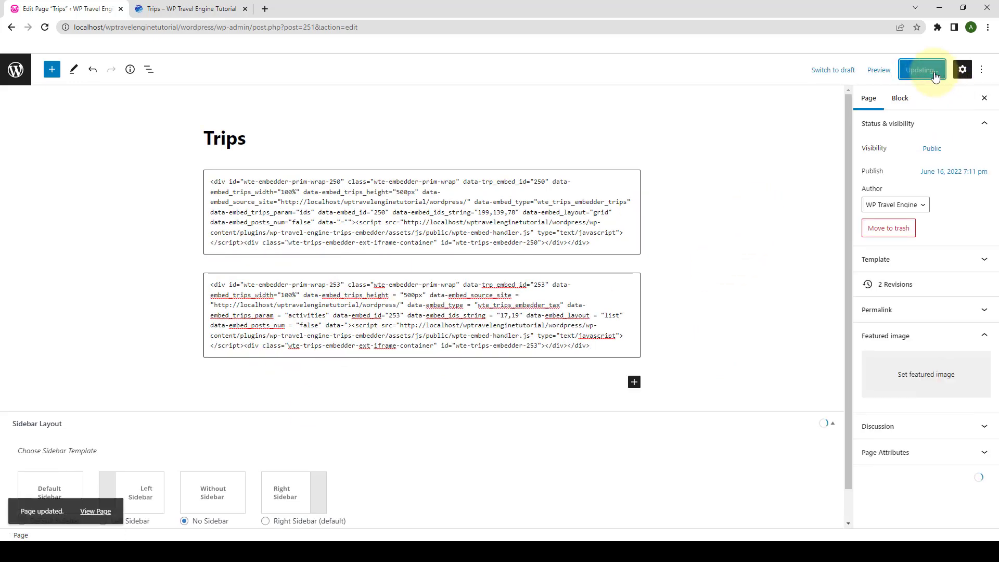
pyautogui.click(606, 290)
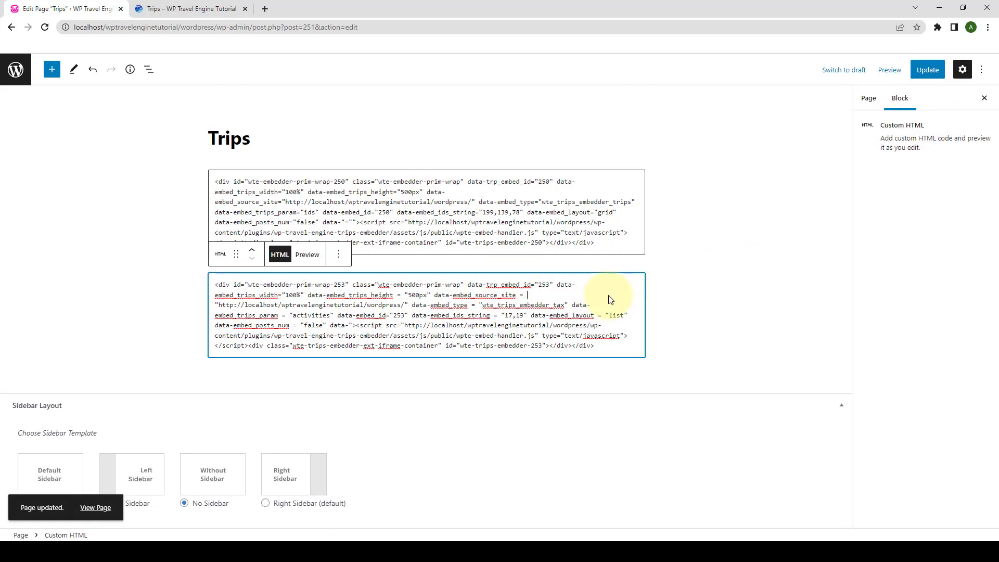
pyautogui.click(310, 261)
pyautogui.scroll(-8, 392, 328)
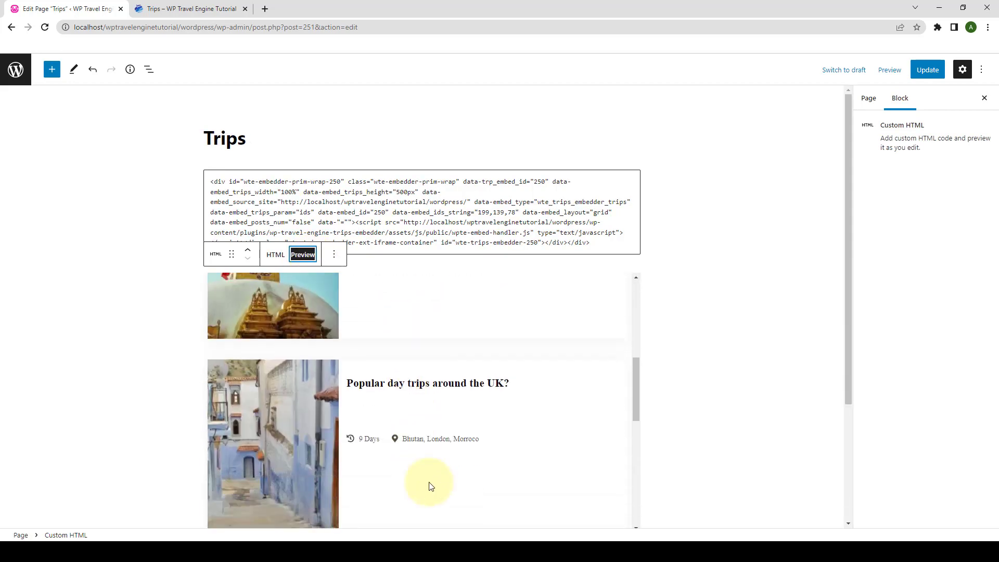
pyautogui.scroll(-6, 441, 491)
pyautogui.scroll(-3, 665, 424)
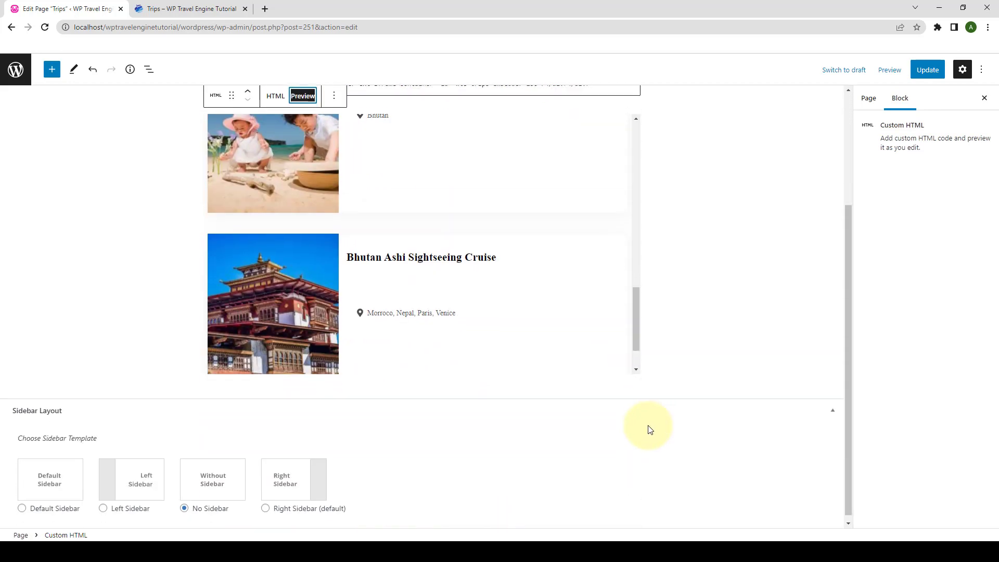
pyautogui.scroll(2, 427, 298)
pyautogui.scroll(10, 427, 298)
pyautogui.scroll(4, 397, 345)
# Switch the block back to HTML view and update the Trips page again.
pyautogui.click(276, 247)
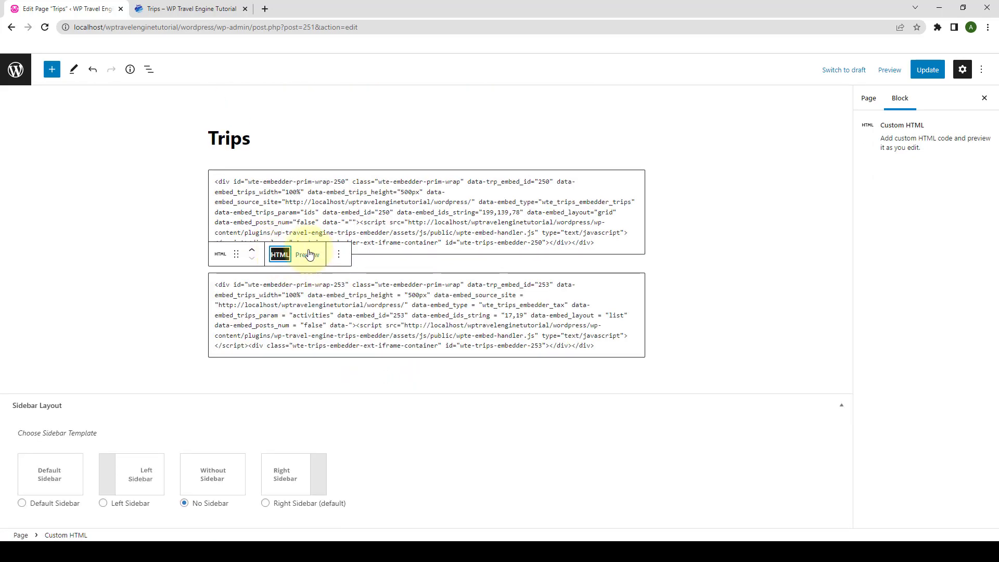
pyautogui.click(445, 270)
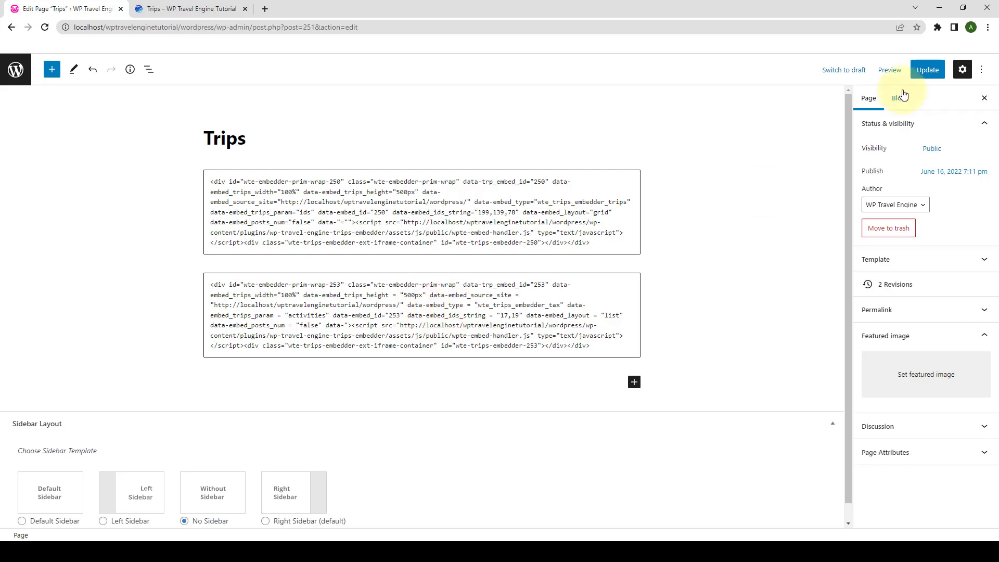
pyautogui.click(930, 72)
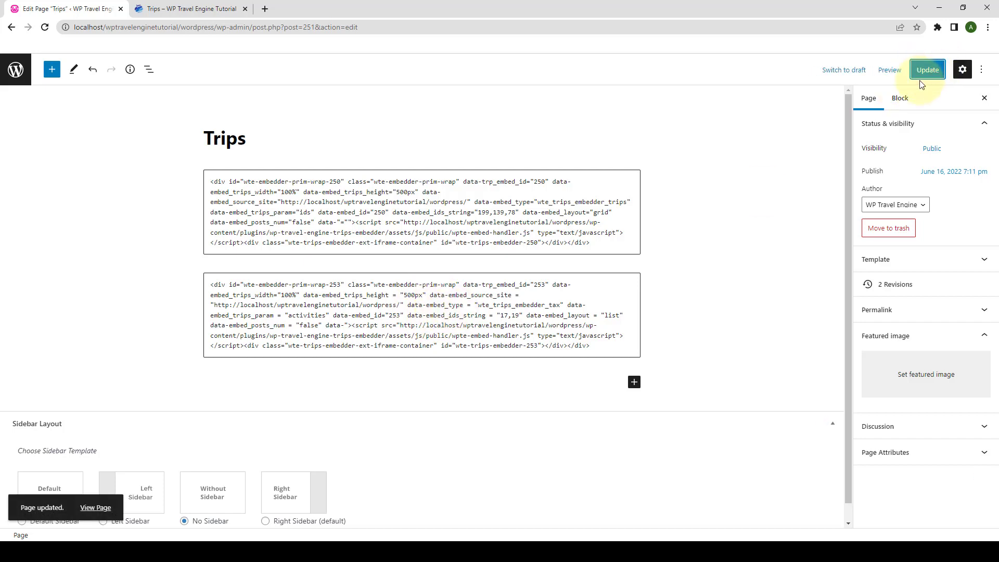
# Reload the live Trips page and scroll through the three-trip grid and activity trip list.
pyautogui.click(211, 5)
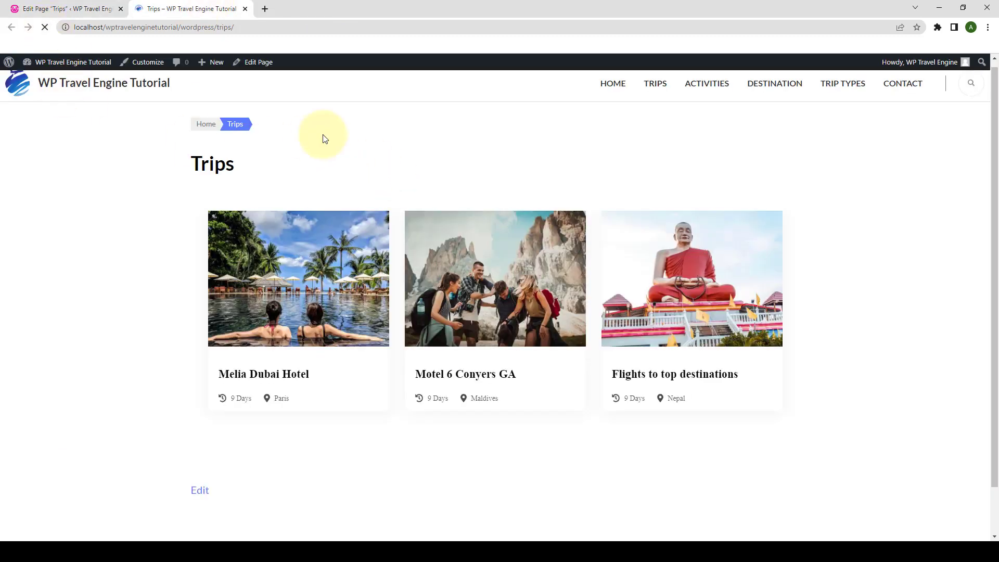
pyautogui.click(46, 28)
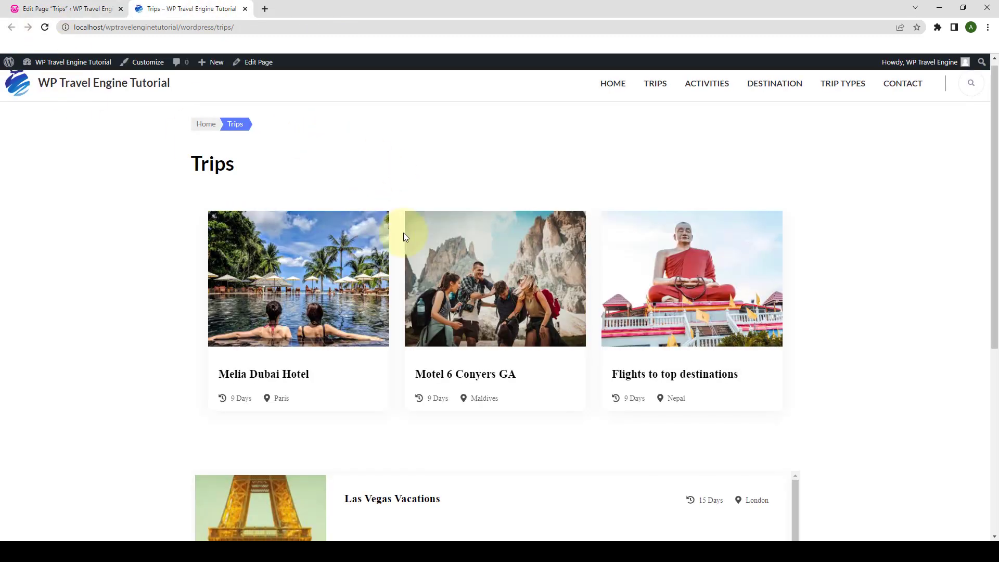
pyautogui.scroll(-5, 417, 274)
pyautogui.scroll(-15, 424, 281)
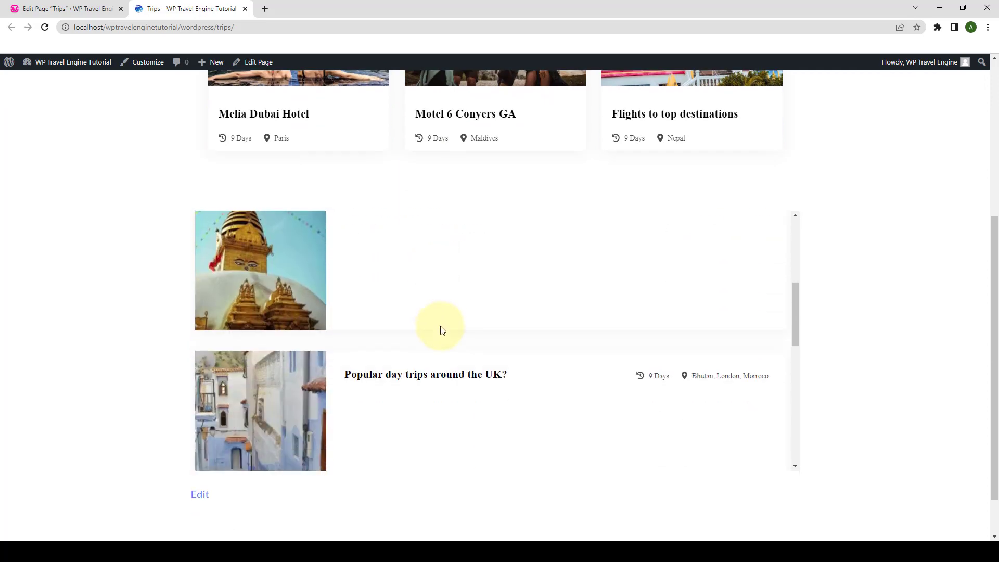
pyautogui.scroll(-1, 446, 411)
pyautogui.scroll(5, 446, 354)
pyautogui.scroll(4, 445, 308)
pyautogui.scroll(4, 447, 285)
pyautogui.scroll(3, 448, 290)
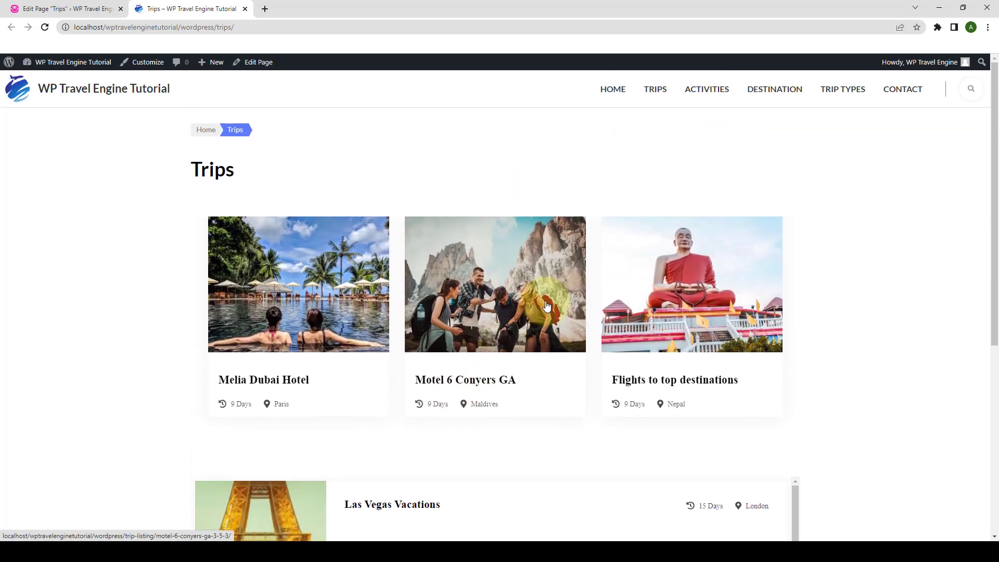